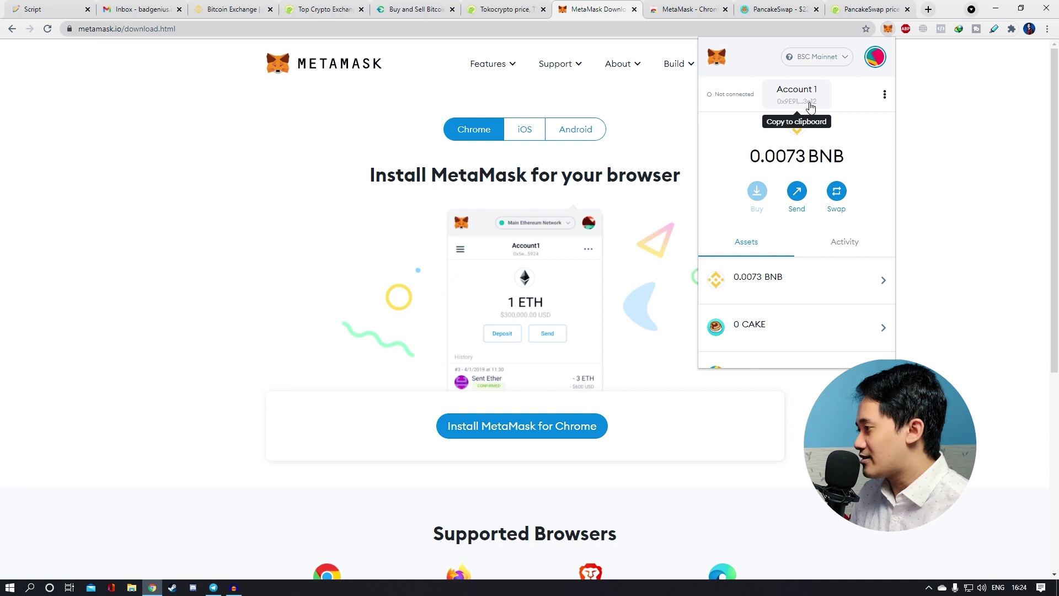
Step: Copy the Account 1 wallet address and open the MetaMask wallet in its expanded full-page view
{"action": "left_click", "coordinate": [806, 102]}
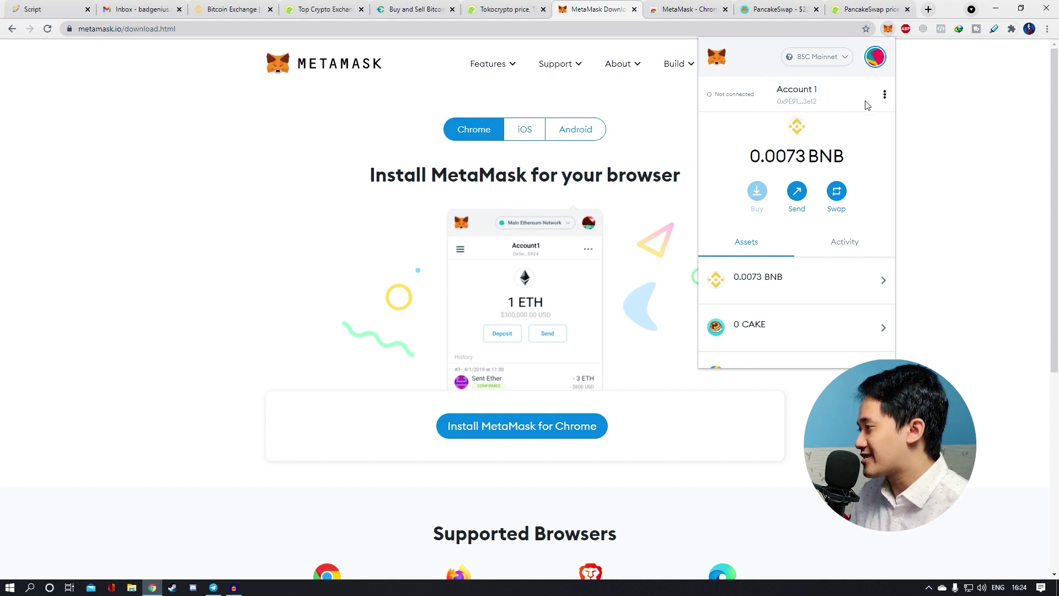
{"action": "left_click", "coordinate": [884, 94]}
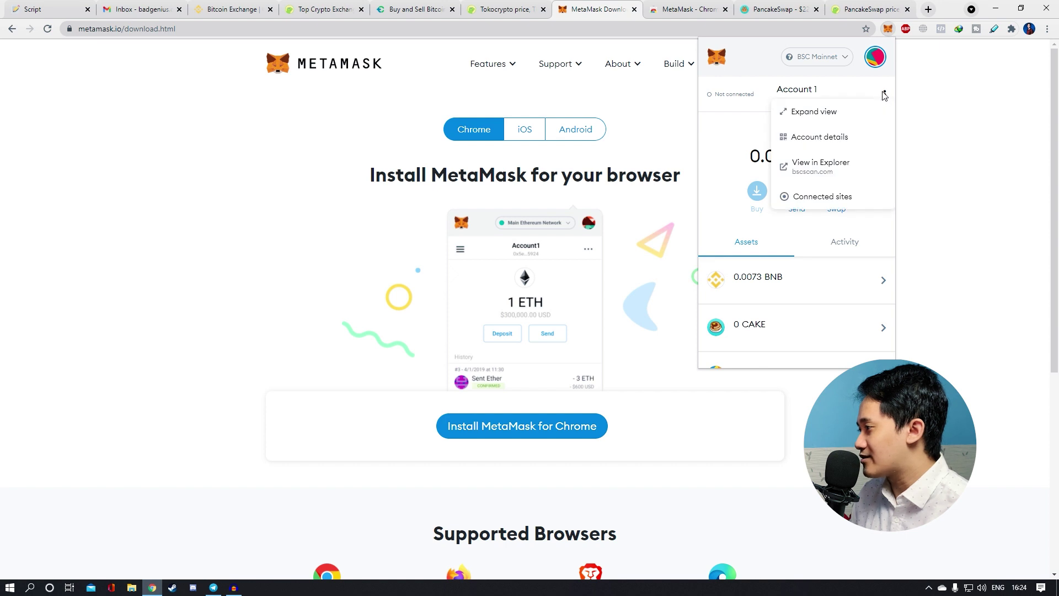
{"action": "left_click", "coordinate": [830, 112]}
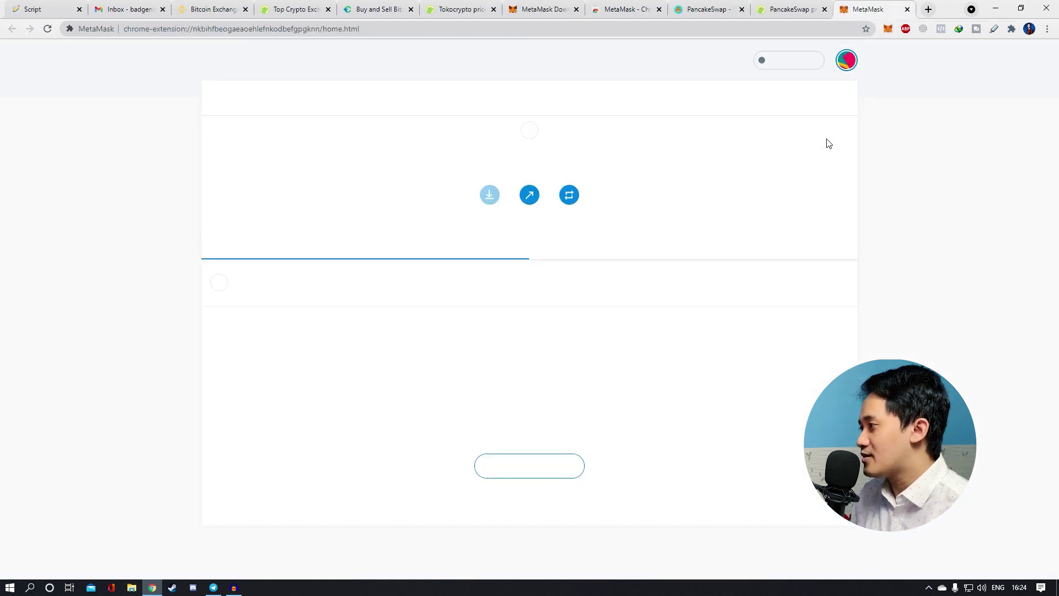
{"action": "scroll", "coordinate": [329, 215], "scroll_direction": "down", "scroll_amount": 3}
{"action": "scroll", "coordinate": [328, 215], "scroll_direction": "up", "scroll_amount": 3}
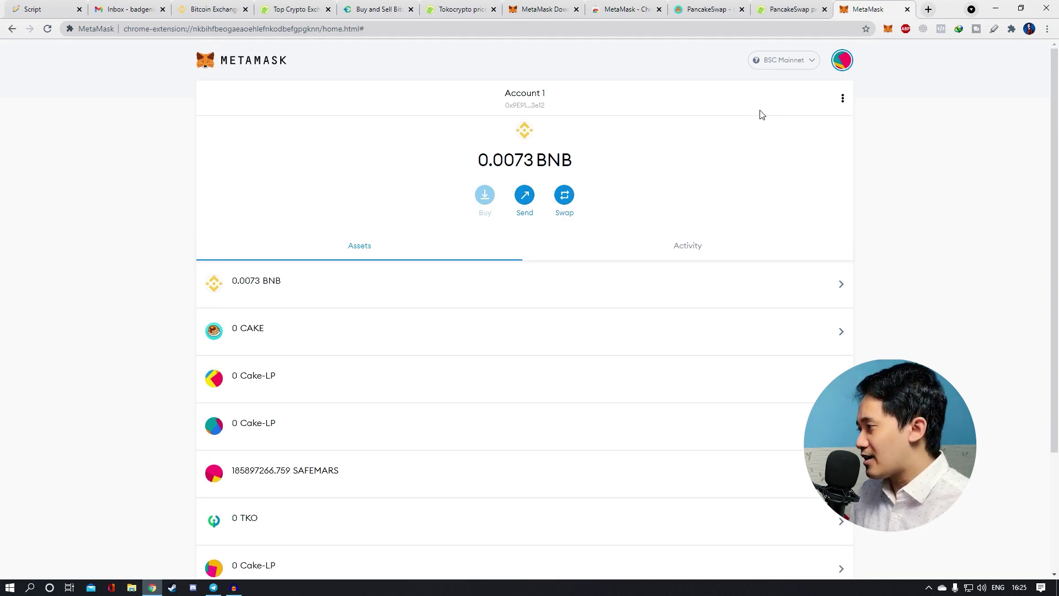
Step: Start adding a custom RPC network and set its network name to BSC Mainnet
{"action": "left_click", "coordinate": [799, 63]}
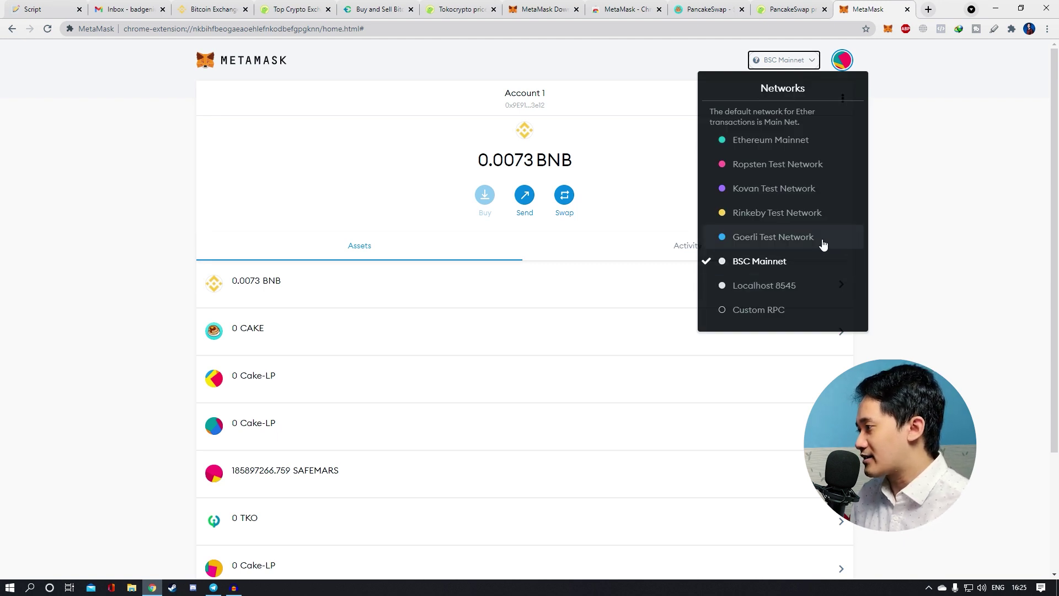
{"action": "left_click", "coordinate": [803, 63]}
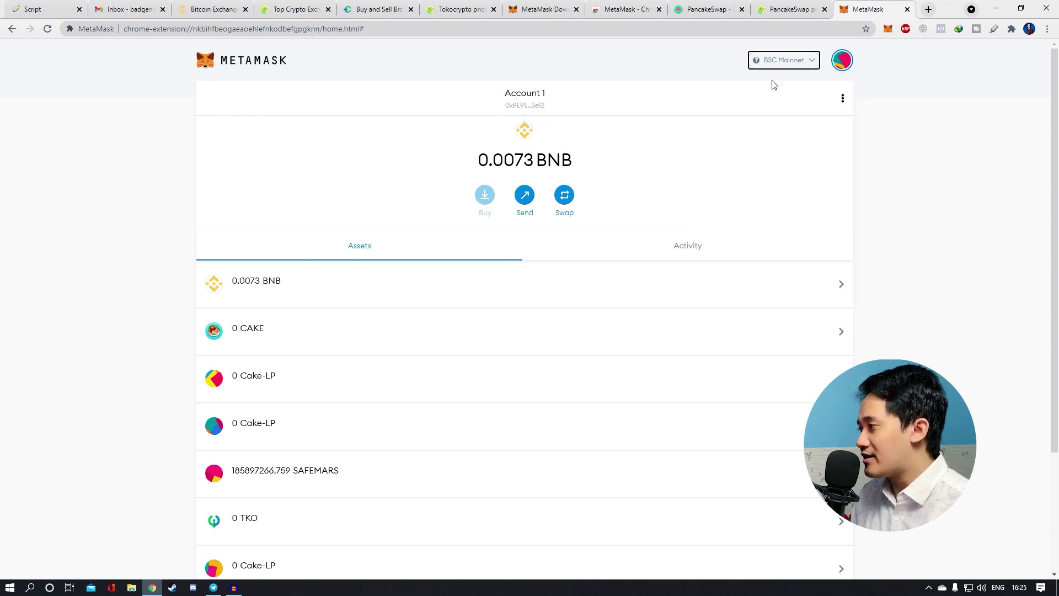
{"action": "left_click", "coordinate": [803, 61]}
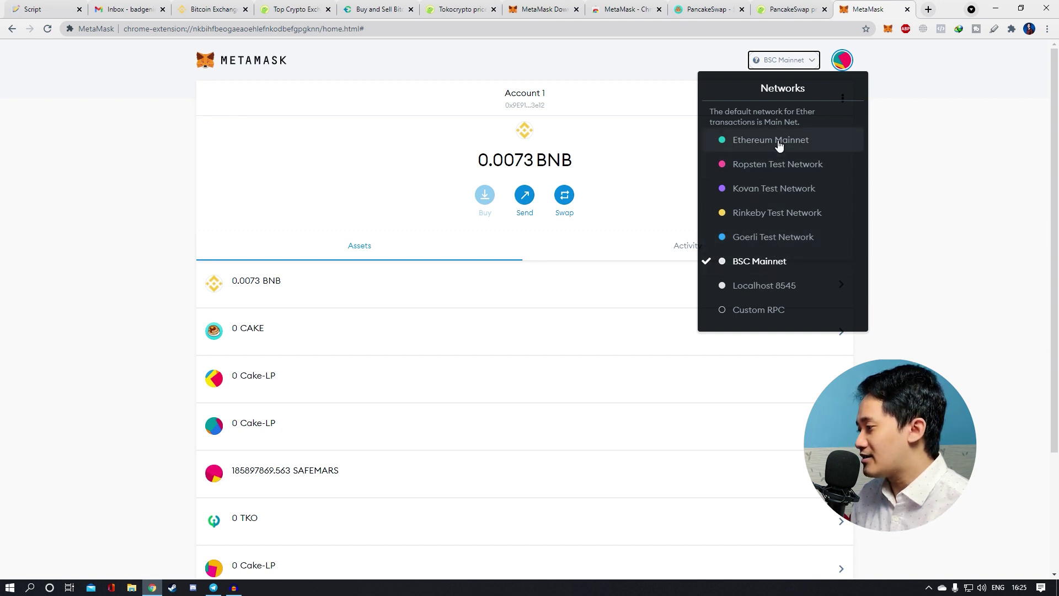
{"action": "left_click", "coordinate": [759, 310]}
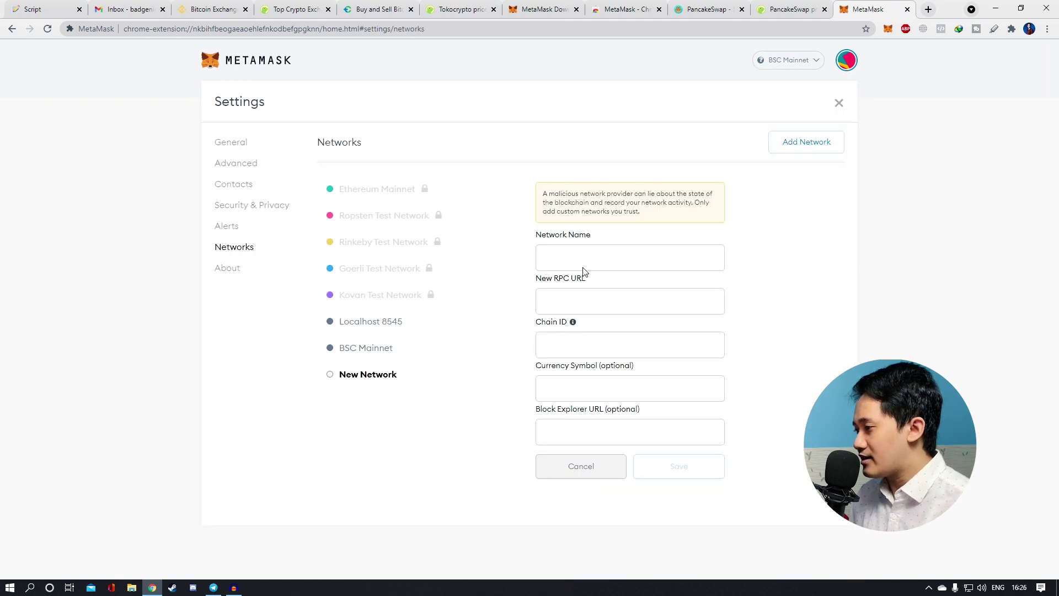
{"action": "left_click", "coordinate": [610, 263]}
{"action": "left_click", "coordinate": [607, 284]}
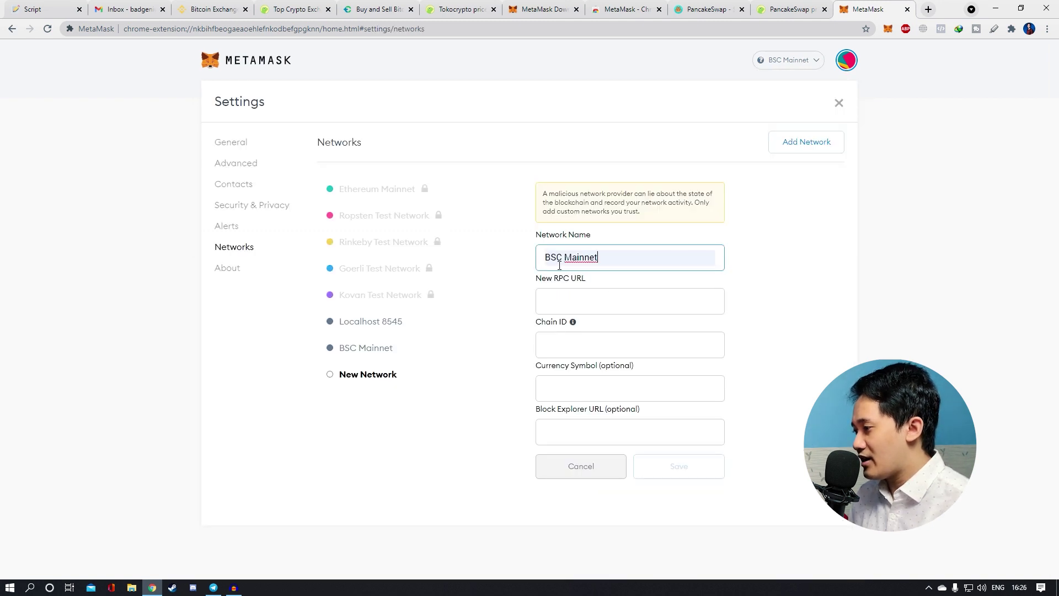
{"action": "left_click", "coordinate": [594, 306]}
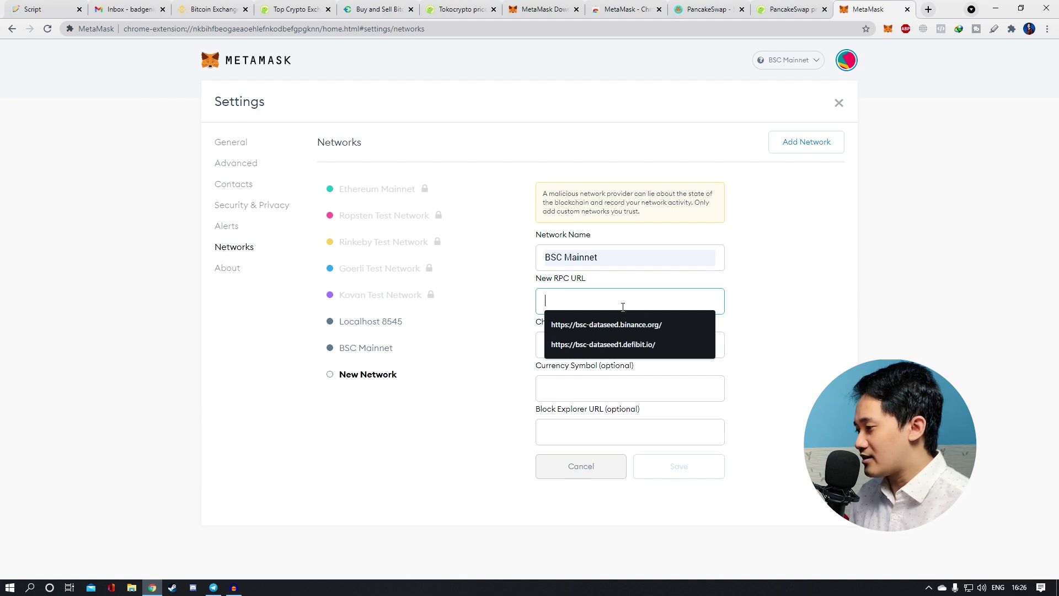
{"action": "left_click", "coordinate": [623, 324]}
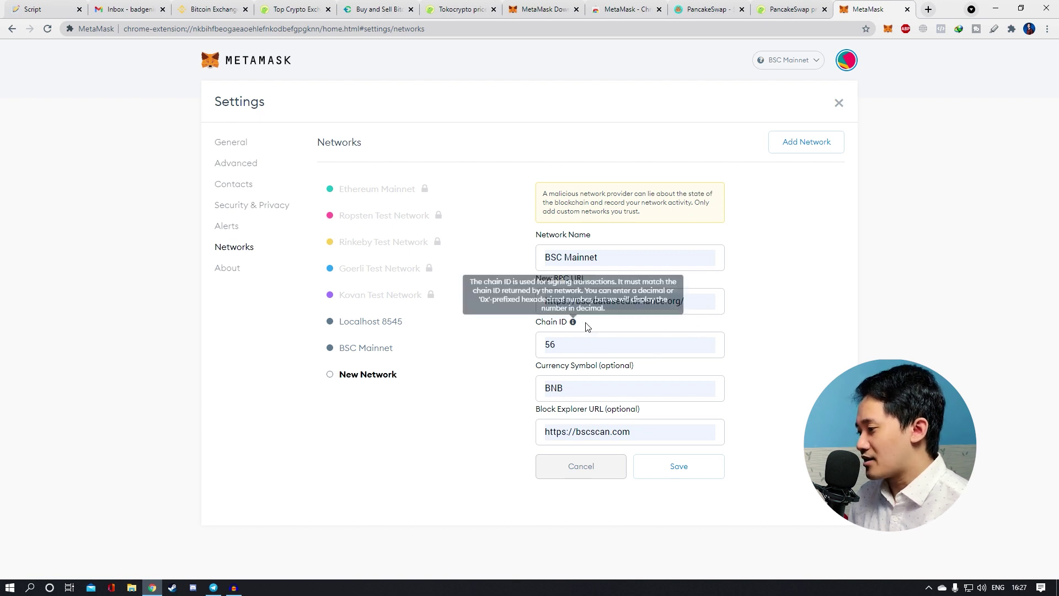
{"action": "left_click", "coordinate": [633, 399]}
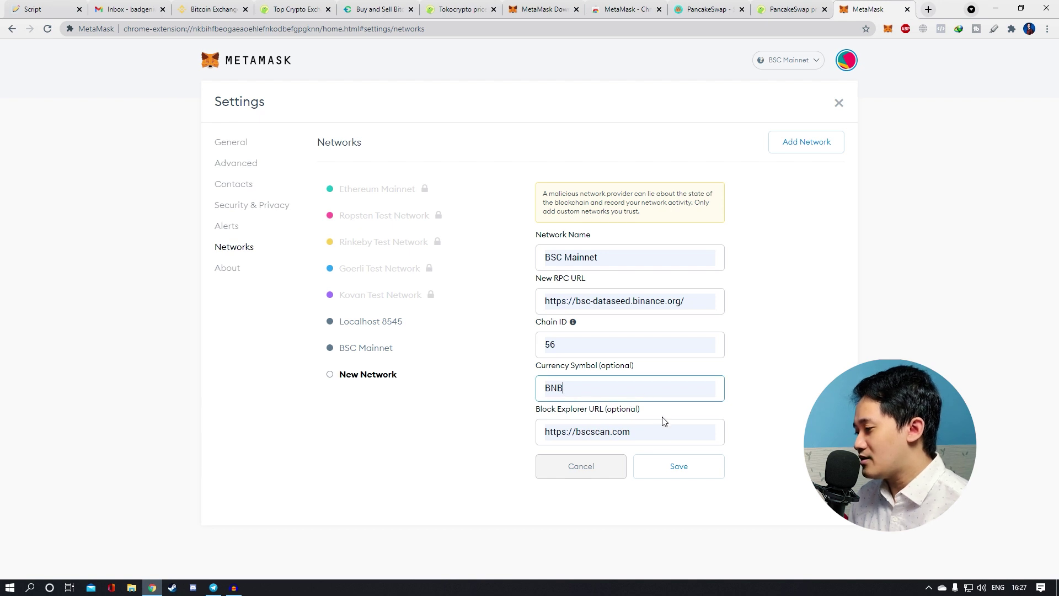
{"action": "left_click", "coordinate": [654, 440]}
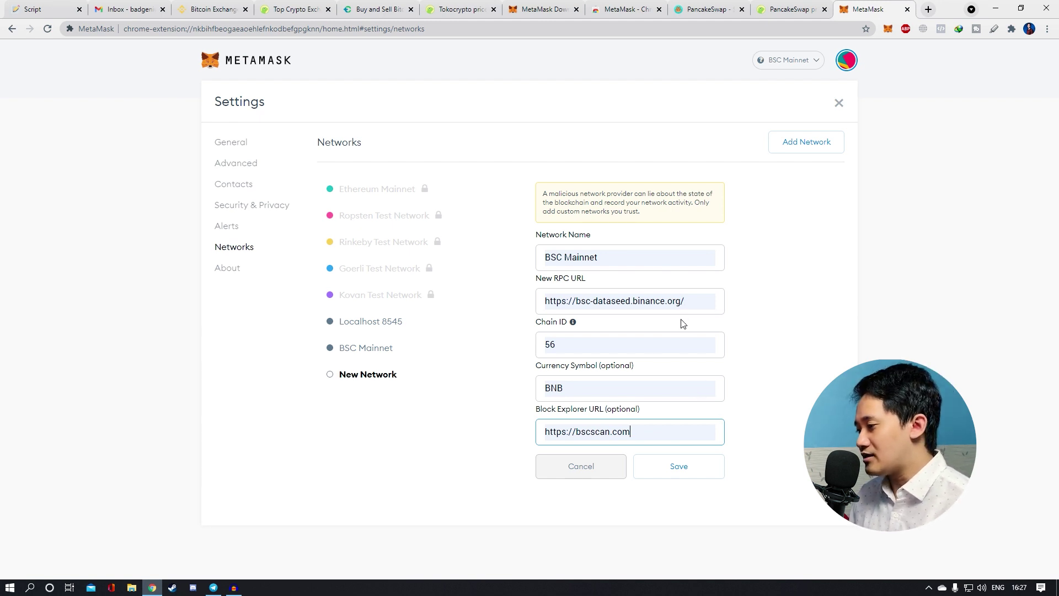
{"action": "left_click", "coordinate": [692, 474]}
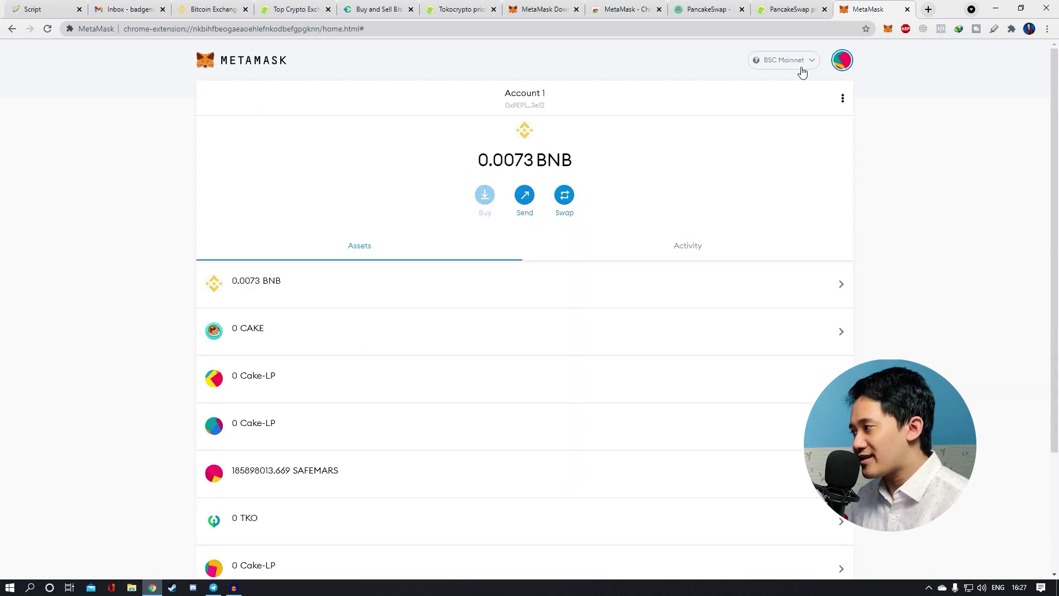
Step: Select BSC Mainnet as the active network and look through the account's list of token assets
{"action": "left_click", "coordinate": [802, 73]}
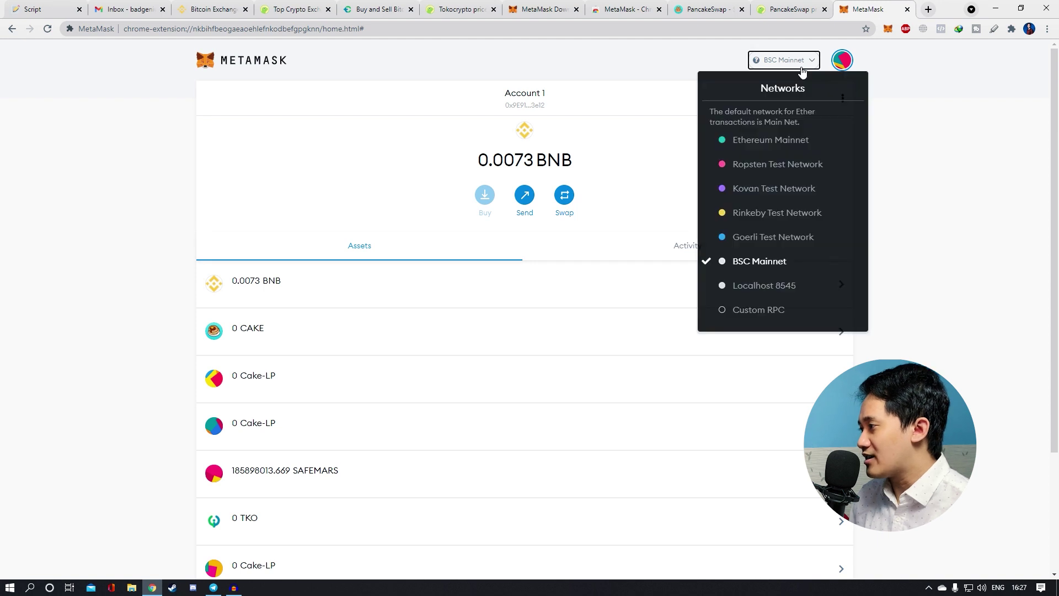
{"action": "left_click", "coordinate": [772, 270]}
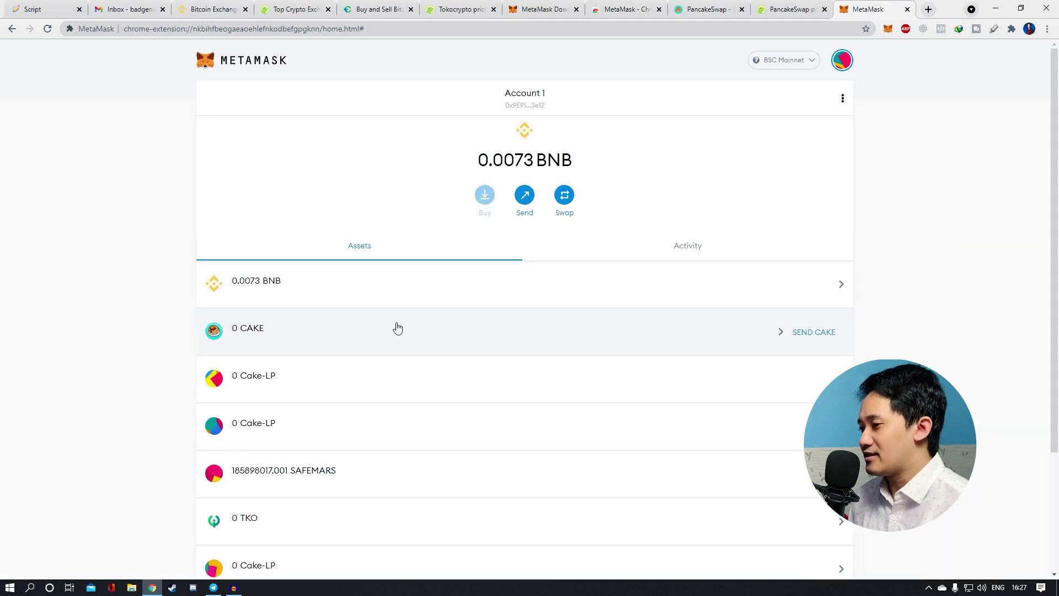
{"action": "scroll", "coordinate": [411, 326], "scroll_direction": "down", "scroll_amount": 1}
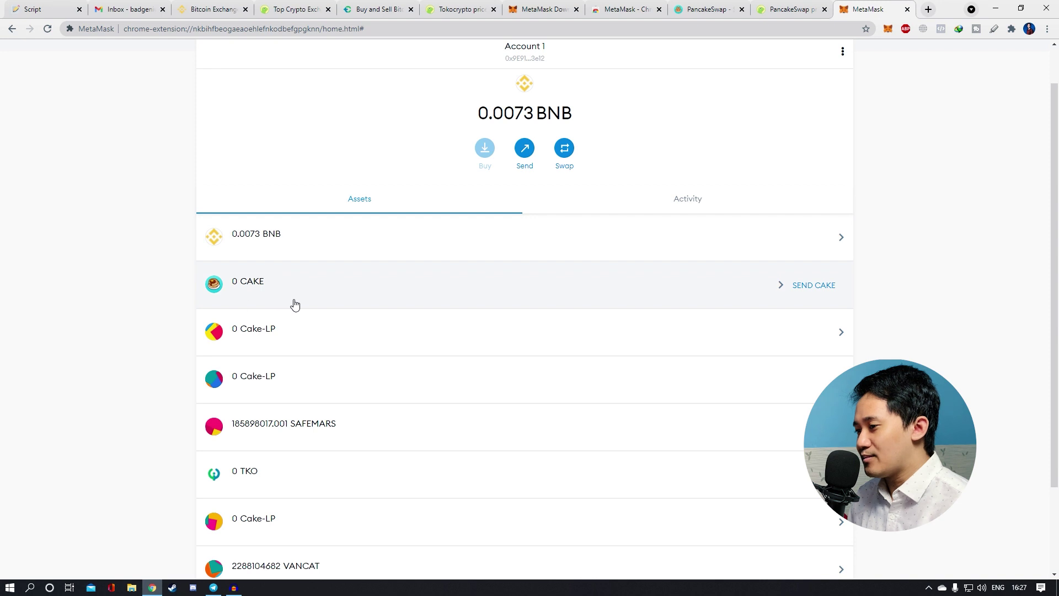
{"action": "scroll", "coordinate": [282, 303], "scroll_direction": "down", "scroll_amount": 1}
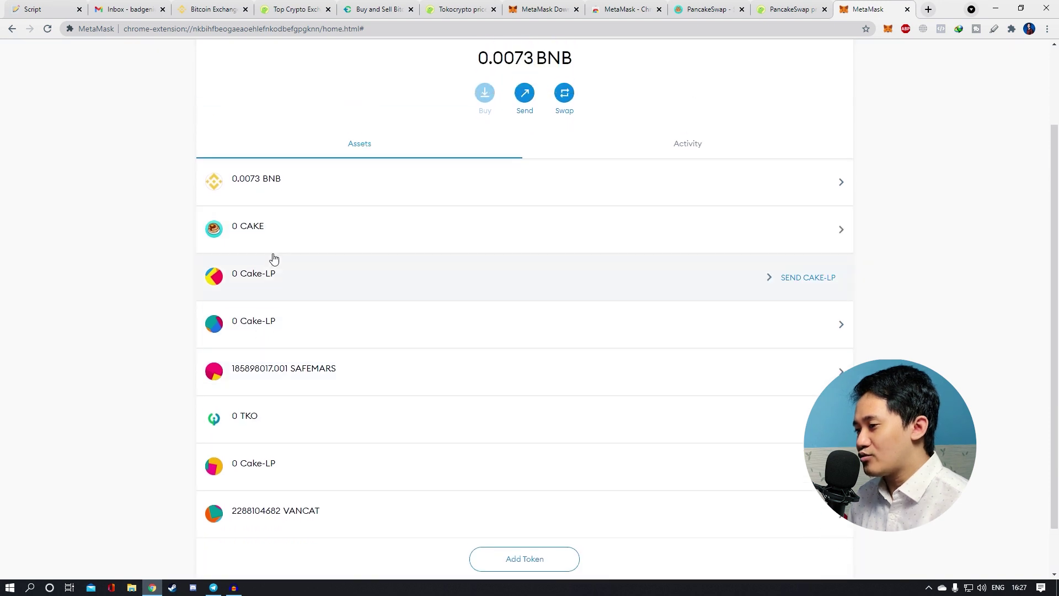
{"action": "scroll", "coordinate": [304, 323], "scroll_direction": "down", "scroll_amount": 1}
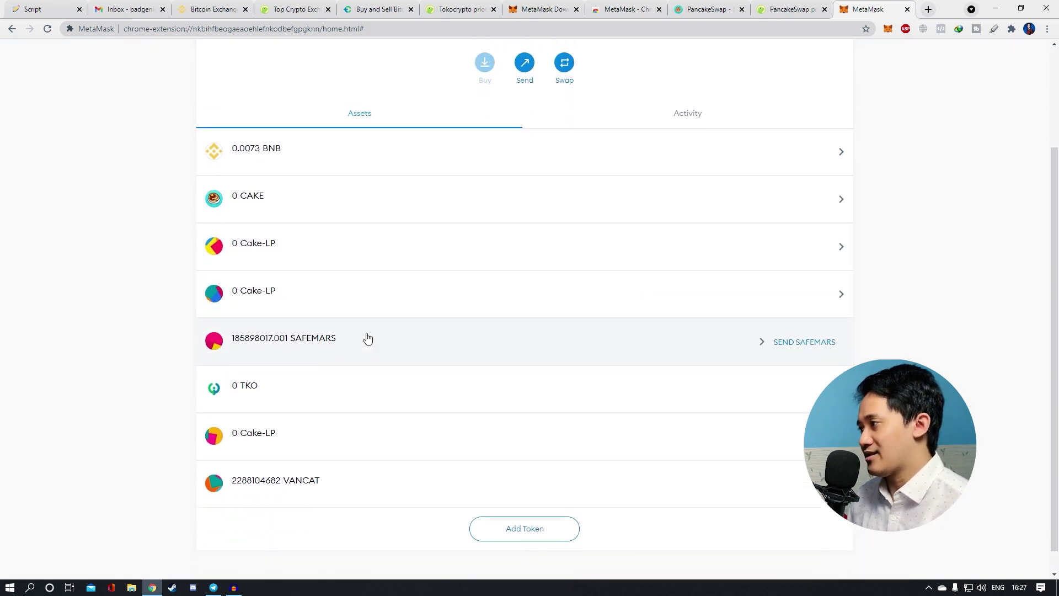
{"action": "scroll", "coordinate": [367, 338], "scroll_direction": "up", "scroll_amount": 2}
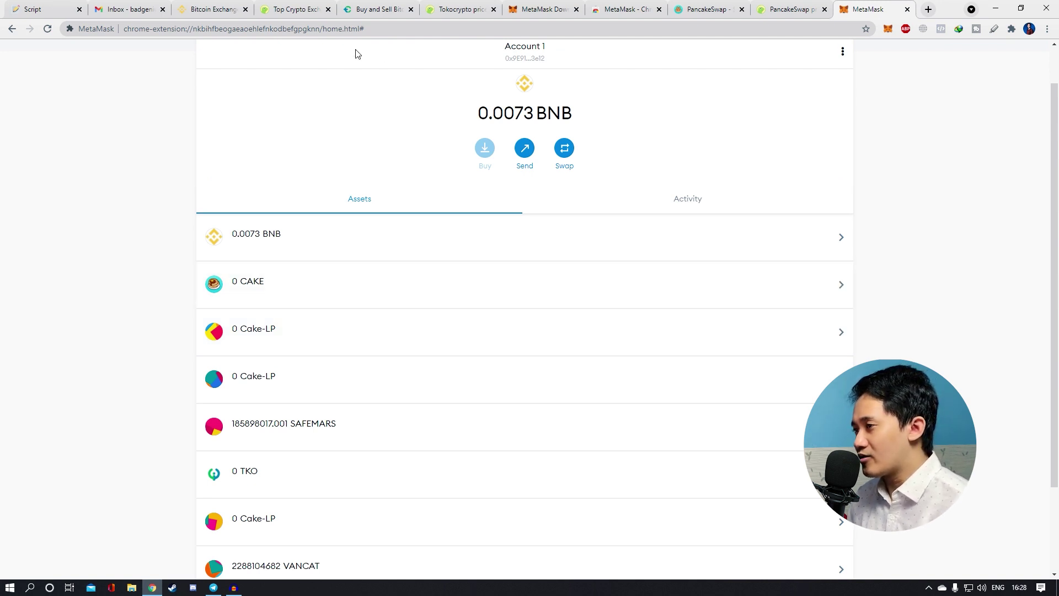
Step: Switch to CoinGecko, search for "cake" and open the PancakeSwap (CAKE) coin page
{"action": "left_click", "coordinate": [296, 6]}
{"action": "left_click", "coordinate": [792, 9]}
{"action": "left_click", "coordinate": [98, 31]}
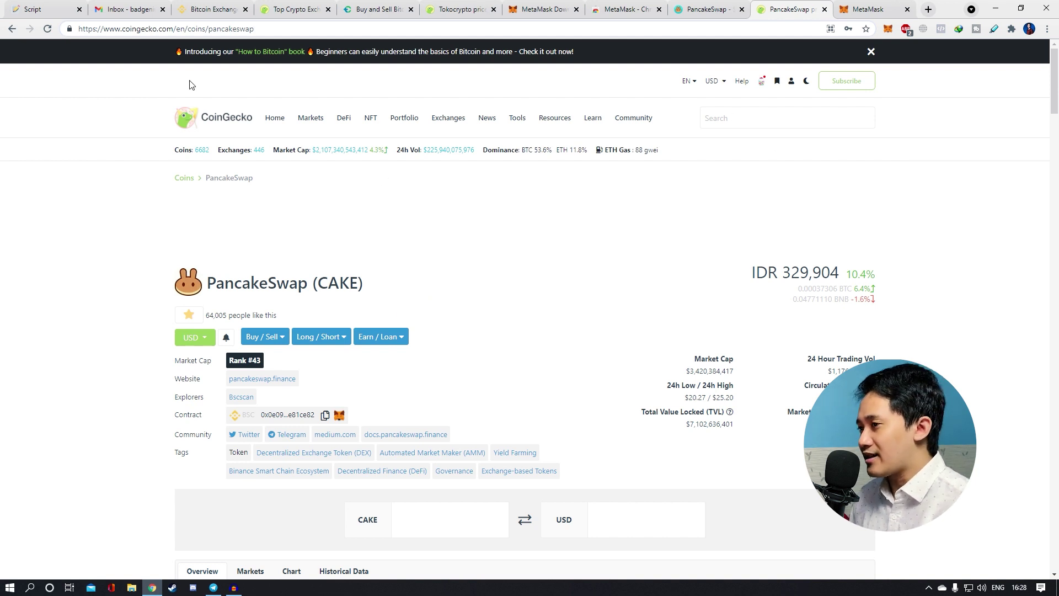
{"action": "left_click", "coordinate": [759, 117]}
{"action": "type", "text": "cake"}
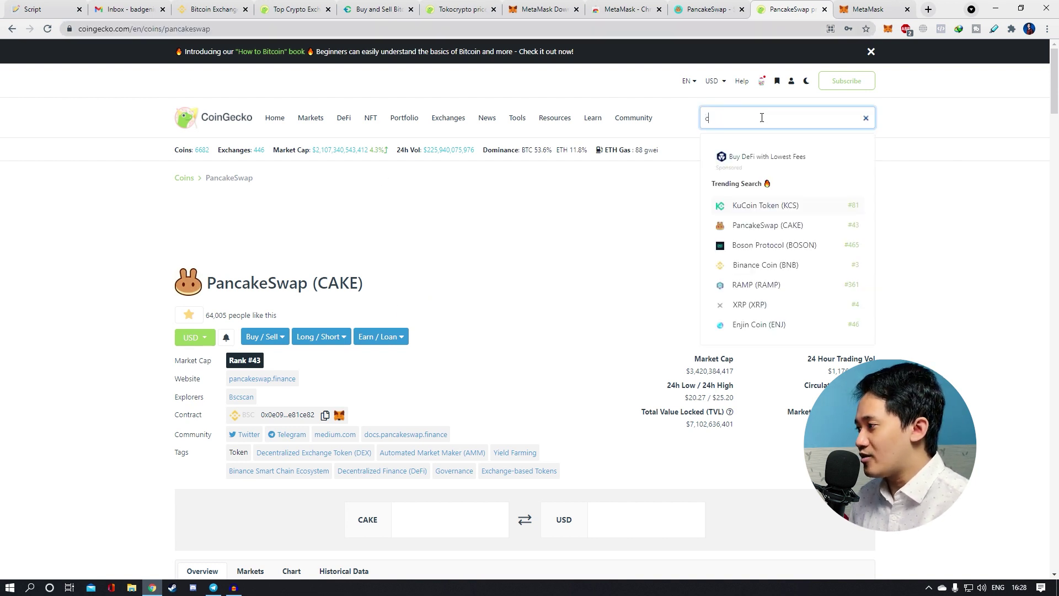
{"action": "left_click", "coordinate": [768, 208]}
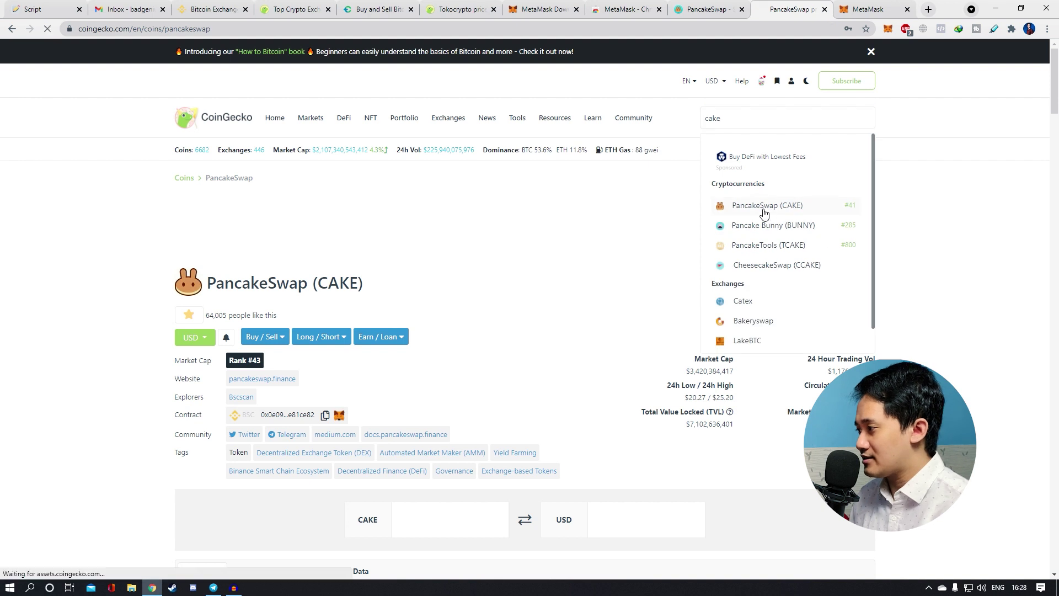
Step: Copy the BSC contract address of the PancakeSwap (CAKE) token
{"action": "scroll", "coordinate": [548, 194], "scroll_direction": "down", "scroll_amount": 2}
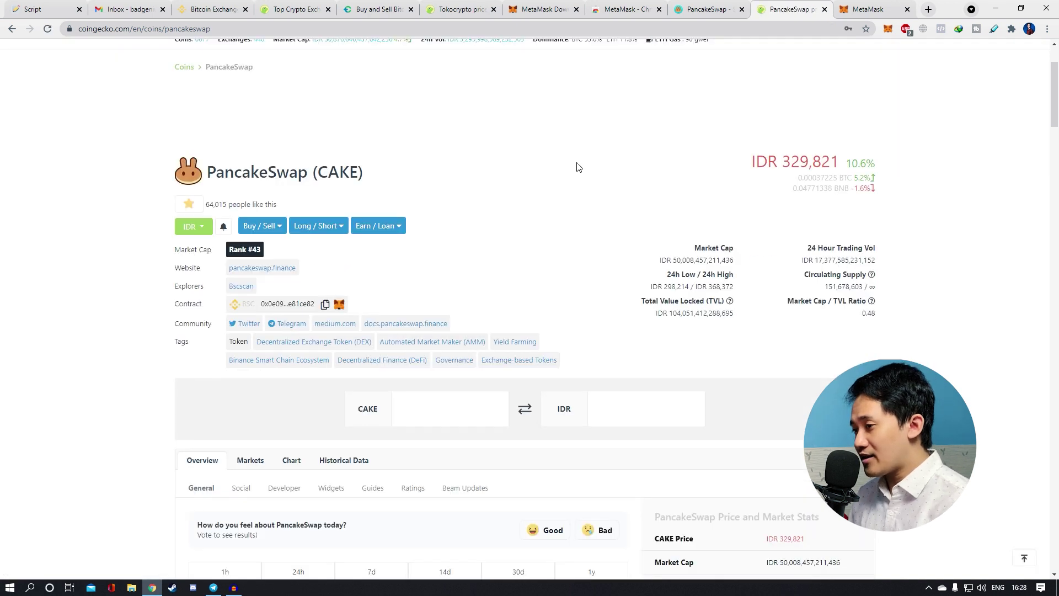
{"action": "triple_click", "coordinate": [177, 306]}
{"action": "left_click_drag", "start_coordinate": [188, 304], "coordinate": [258, 307]}
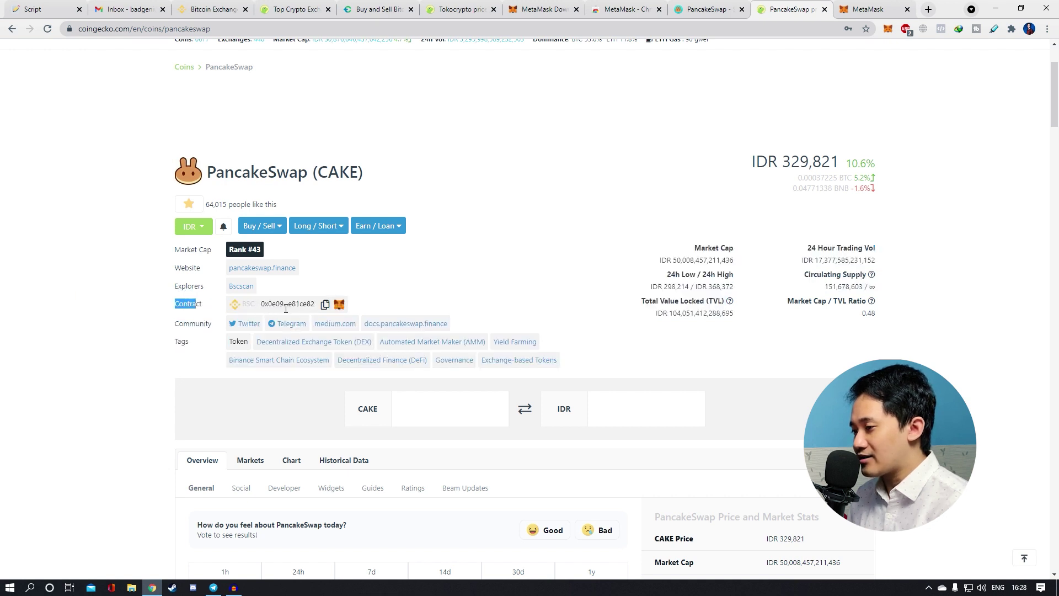
{"action": "left_click", "coordinate": [325, 305]}
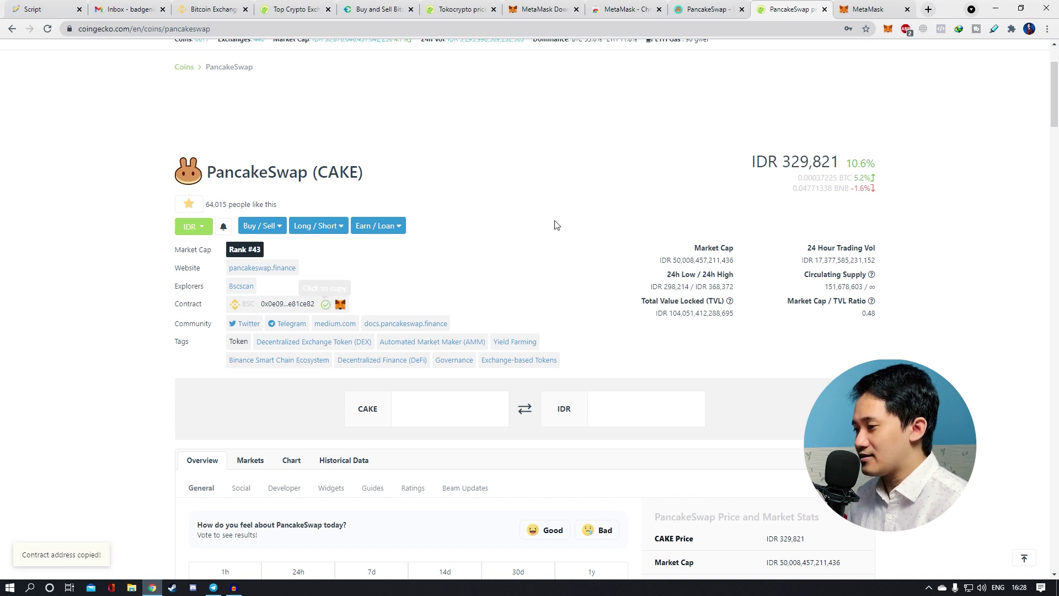
Step: Switch back to the MetaMask wallet and try to add CAKE as a custom token using the copied contract address
{"action": "left_click", "coordinate": [863, 4]}
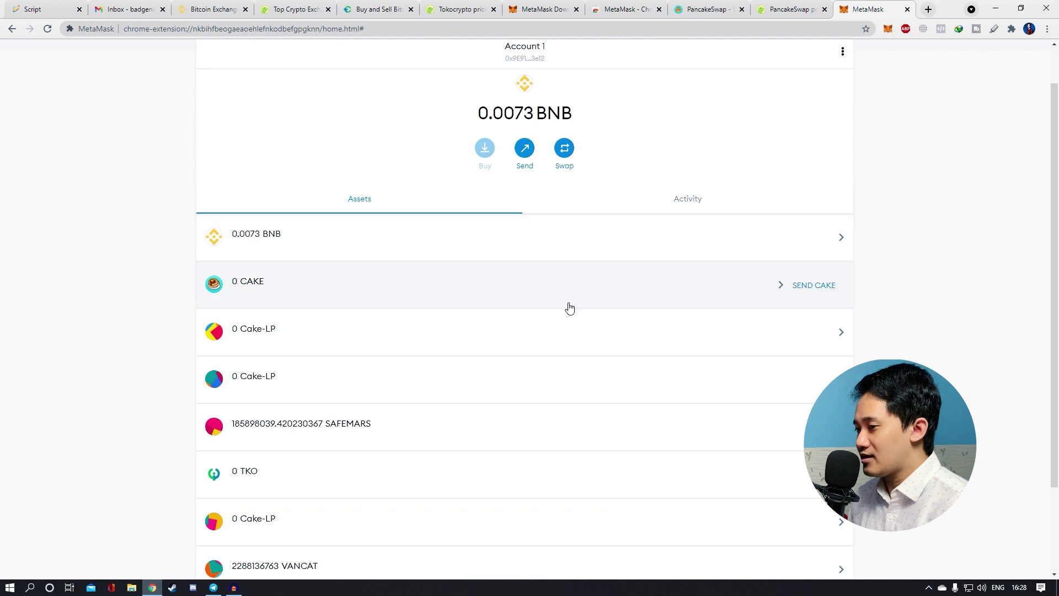
{"action": "scroll", "coordinate": [574, 354], "scroll_direction": "down", "scroll_amount": 2}
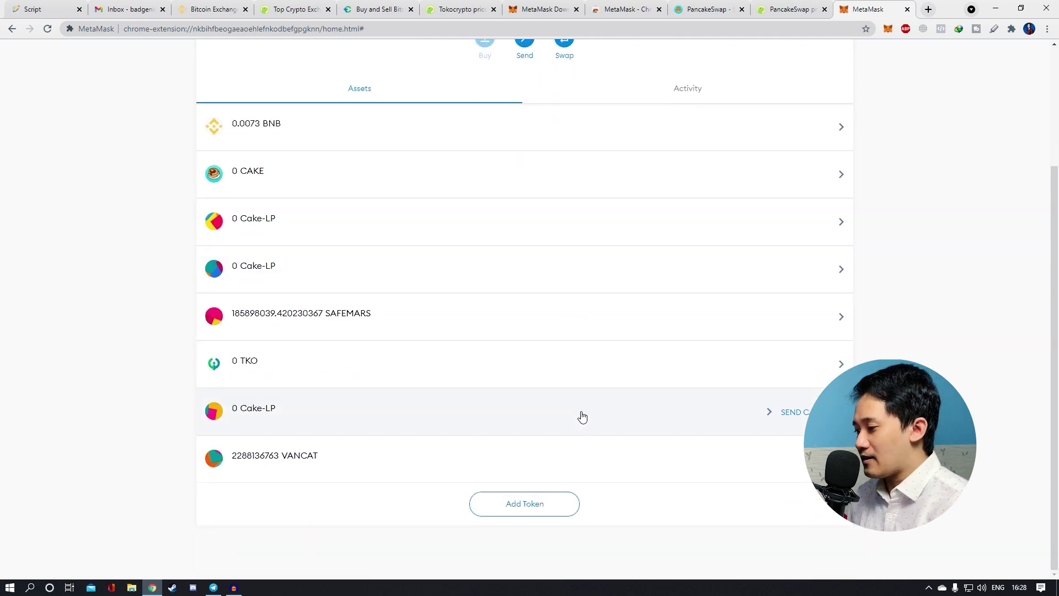
{"action": "left_click", "coordinate": [529, 505]}
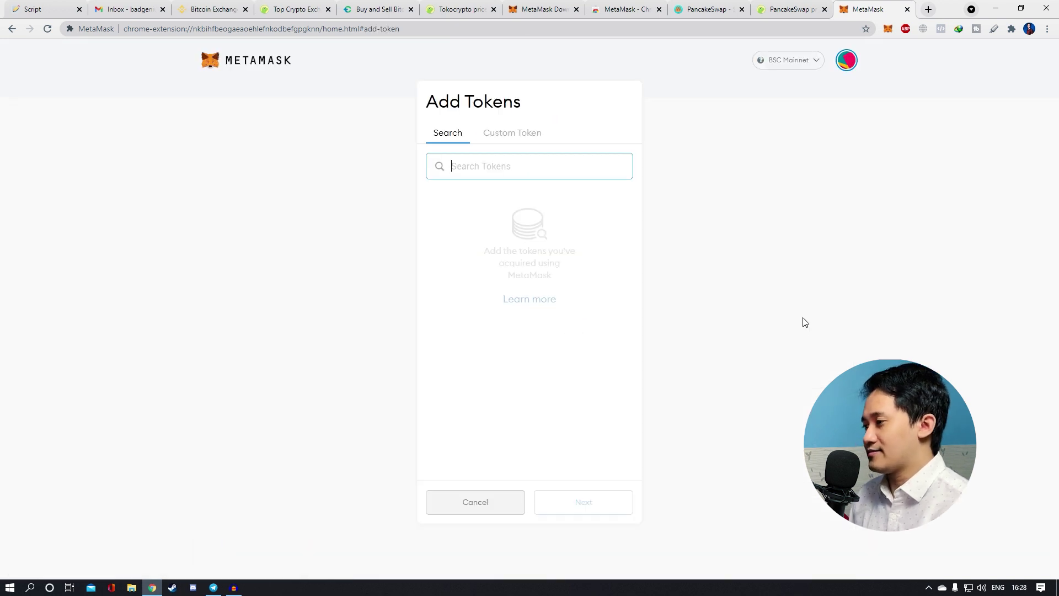
{"action": "left_click", "coordinate": [528, 138]}
{"action": "left_click", "coordinate": [530, 190]}
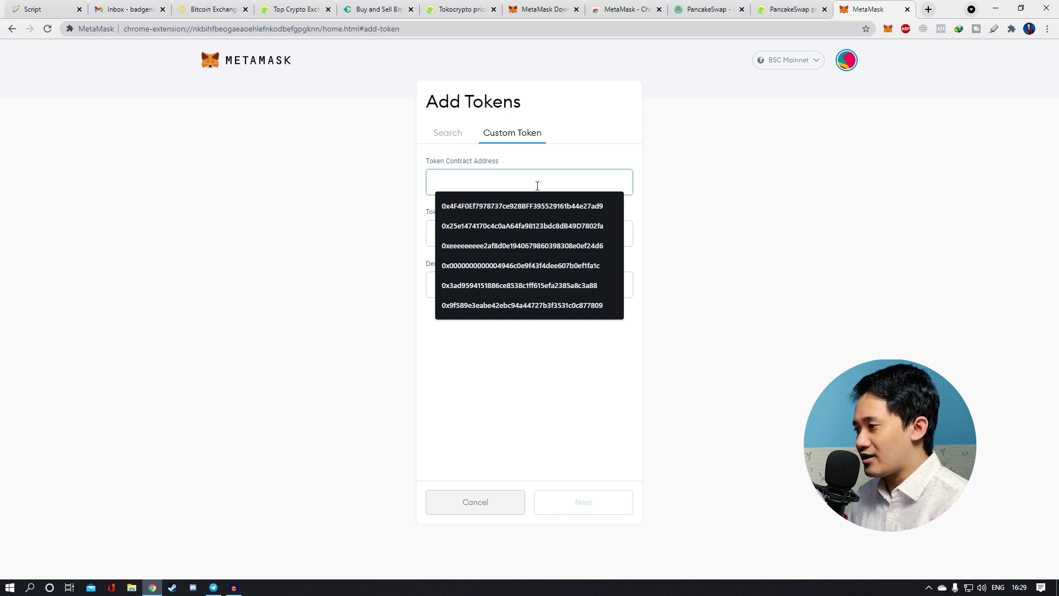
{"action": "key", "text": "ctrl+v"}
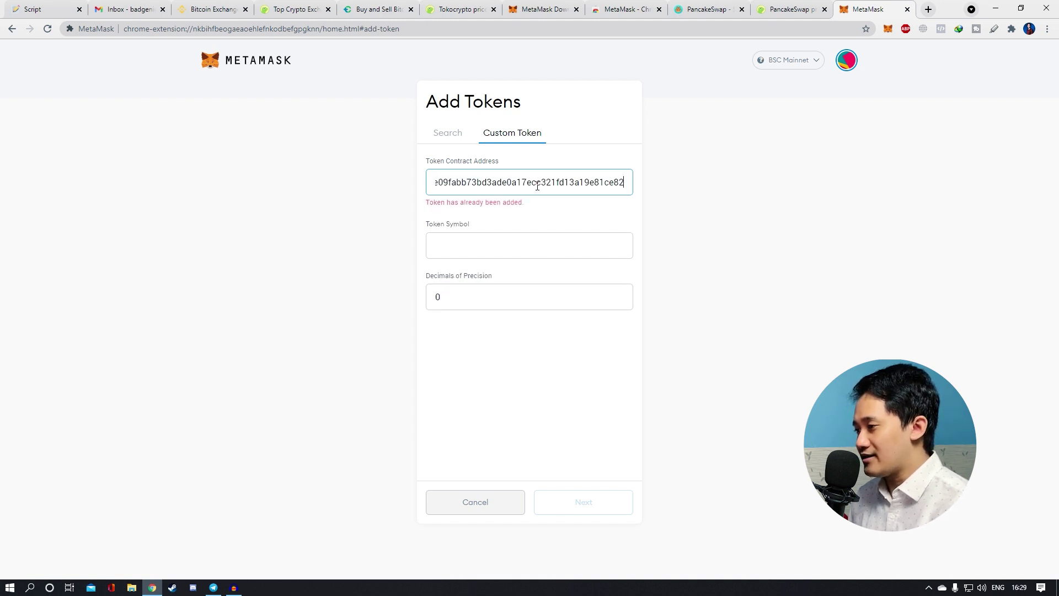
{"action": "left_click", "coordinate": [565, 255]}
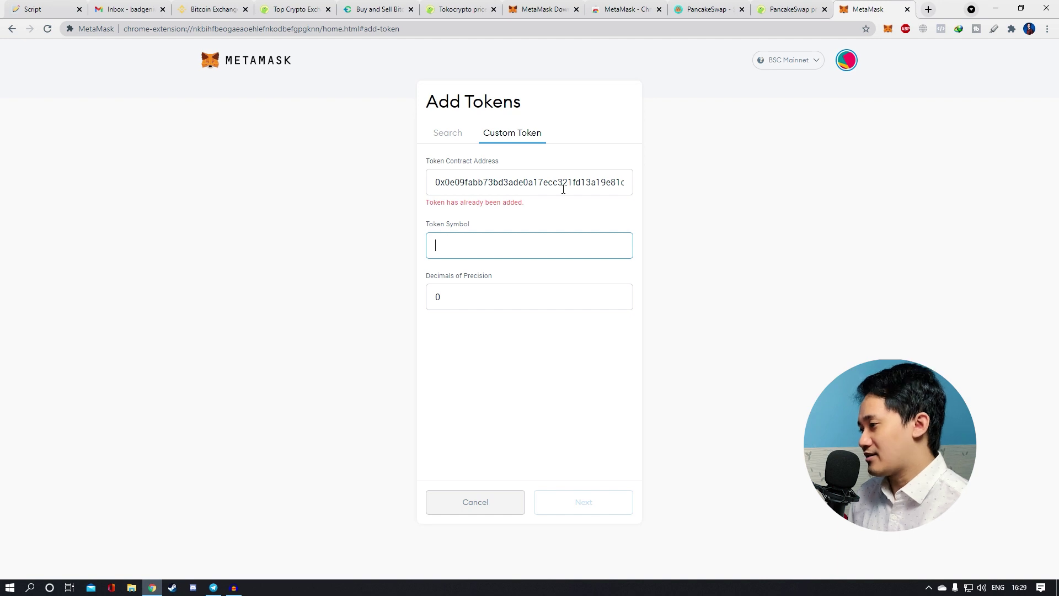
{"action": "left_click", "coordinate": [474, 502]}
Step: Leave the current token form and open a blank custom token form from the end of the asset list
{"action": "scroll", "coordinate": [545, 426], "scroll_direction": "down", "scroll_amount": 1}
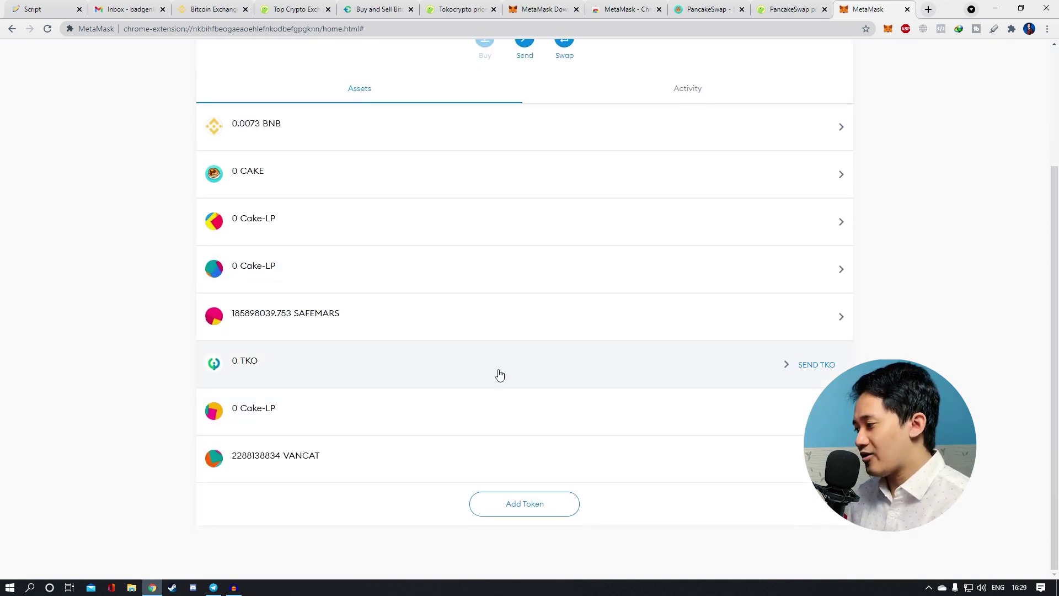
{"action": "left_click", "coordinate": [540, 504]}
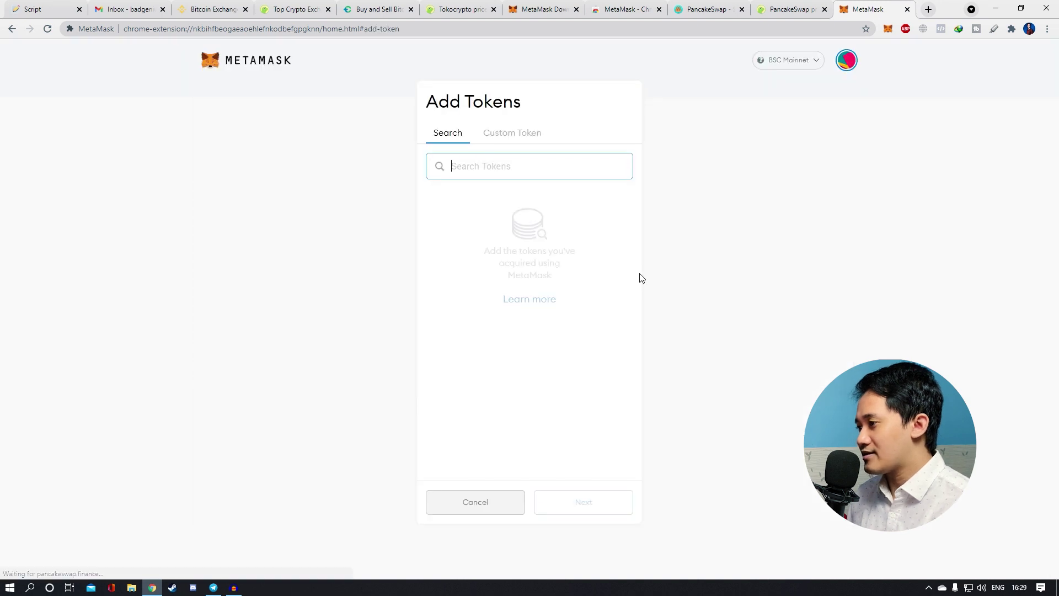
{"action": "left_click", "coordinate": [524, 138]}
Step: Switch to CoinGecko, open the Tokocrypto (TKO) page by searching for "tko", and copy its BSC contract address
{"action": "key", "text": "ctrl+6"}
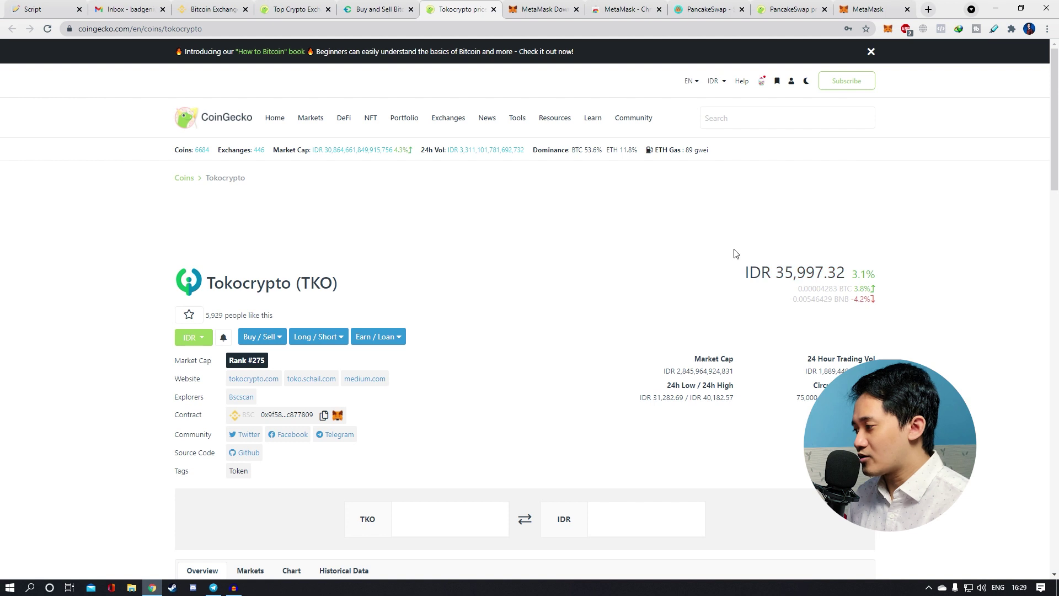
{"action": "left_click", "coordinate": [764, 120]}
{"action": "type", "text": "tko"}
{"action": "left_click", "coordinate": [766, 204]}
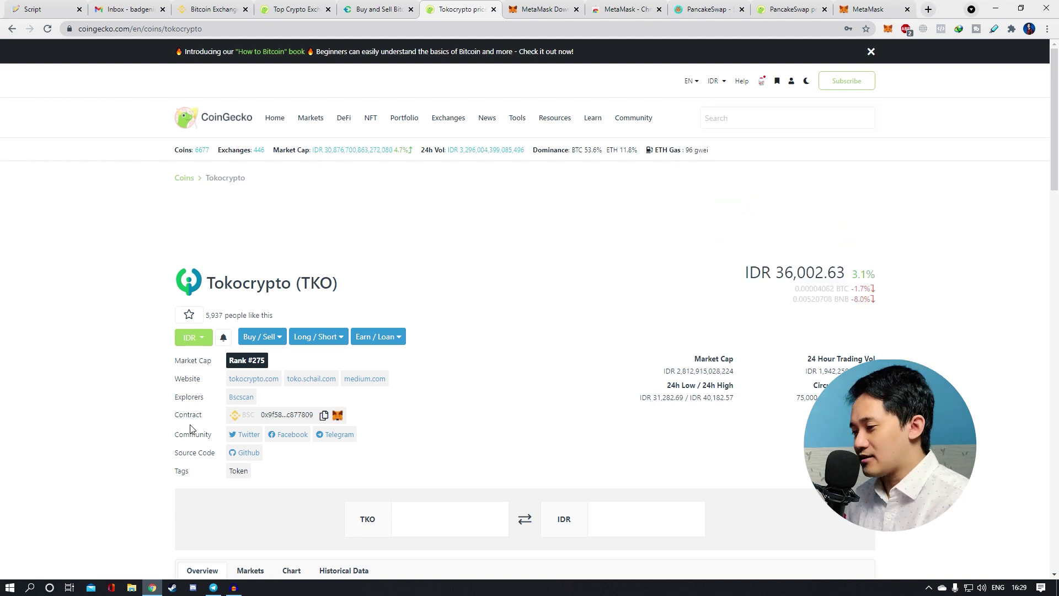
{"action": "left_click", "coordinate": [326, 417]}
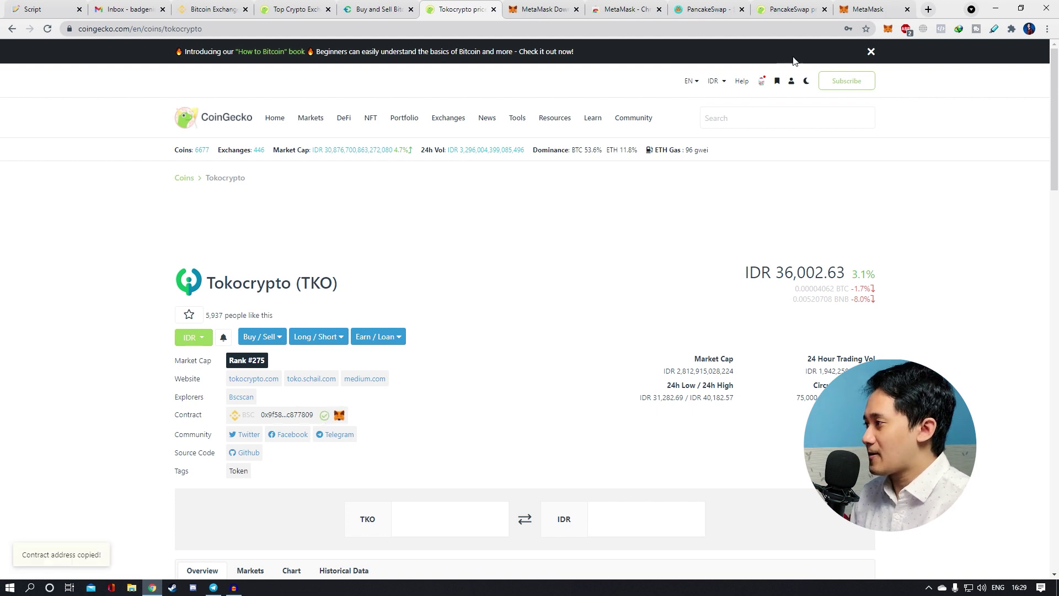
Step: Switch back to MetaMask and try to add TKO as a custom token using the copied contract address
{"action": "left_click", "coordinate": [868, 9]}
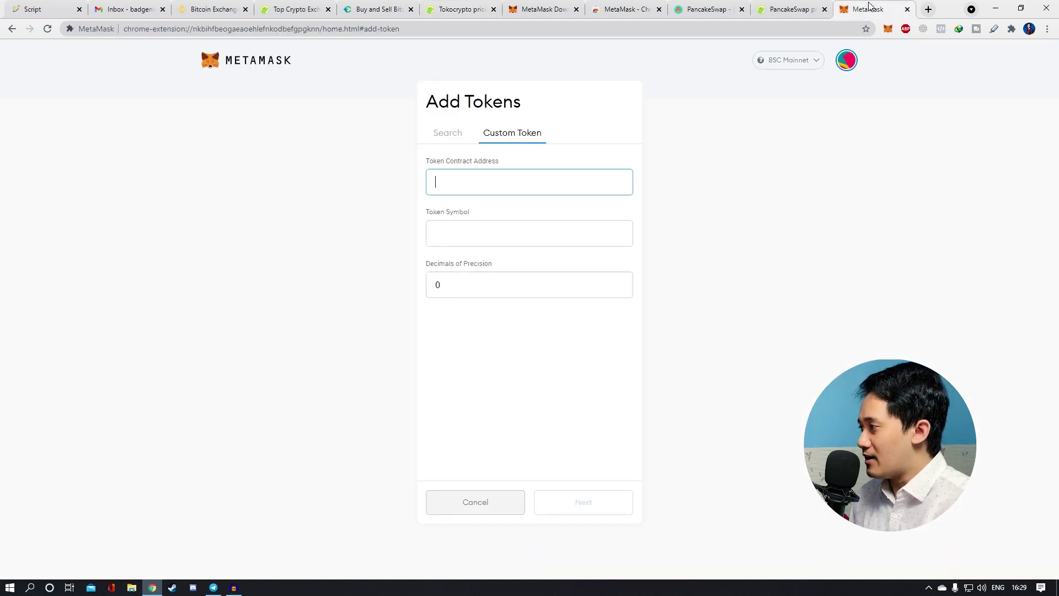
{"action": "left_click", "coordinate": [520, 191]}
{"action": "key", "text": "ctrl+v"}
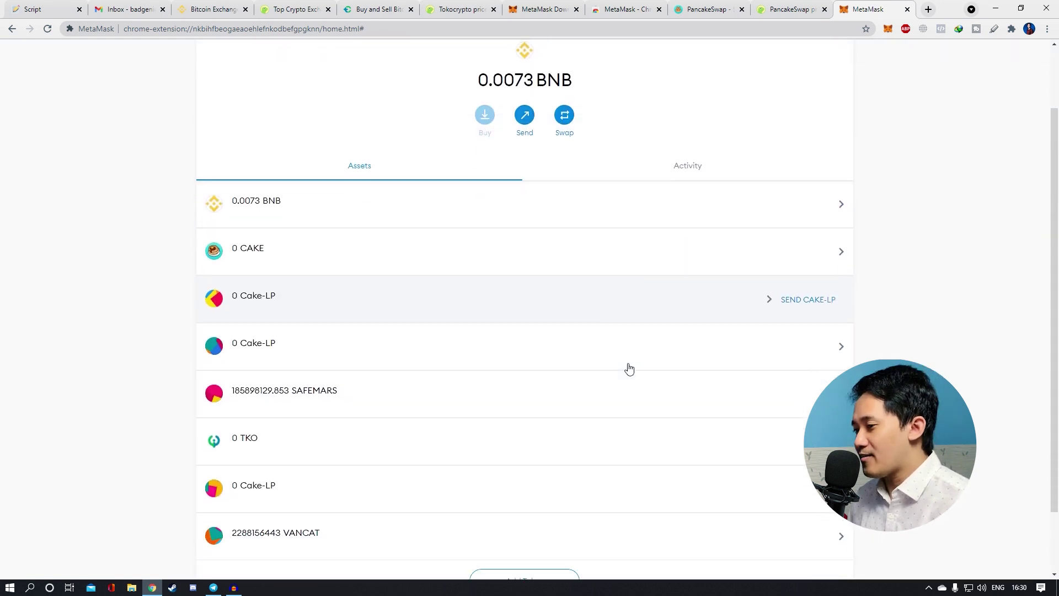
{"action": "scroll", "coordinate": [629, 367], "scroll_direction": "down", "scroll_amount": 1}
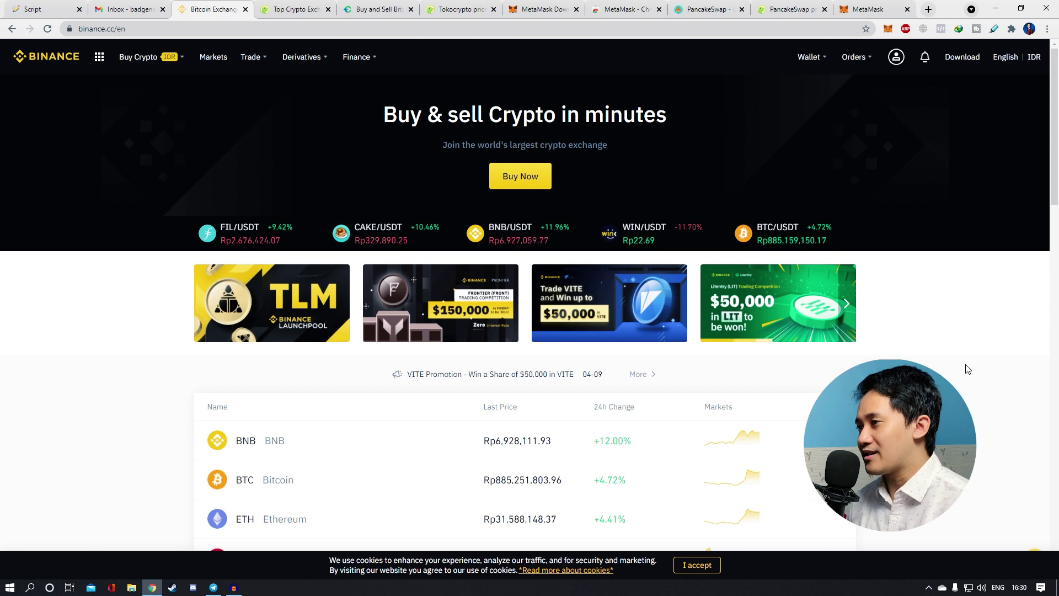
Step: Switch to CoinGecko's spot exchange ranking and examine Binance's normalized 24-hour trading volume
{"action": "mouse_move", "coordinate": [326, 76]}
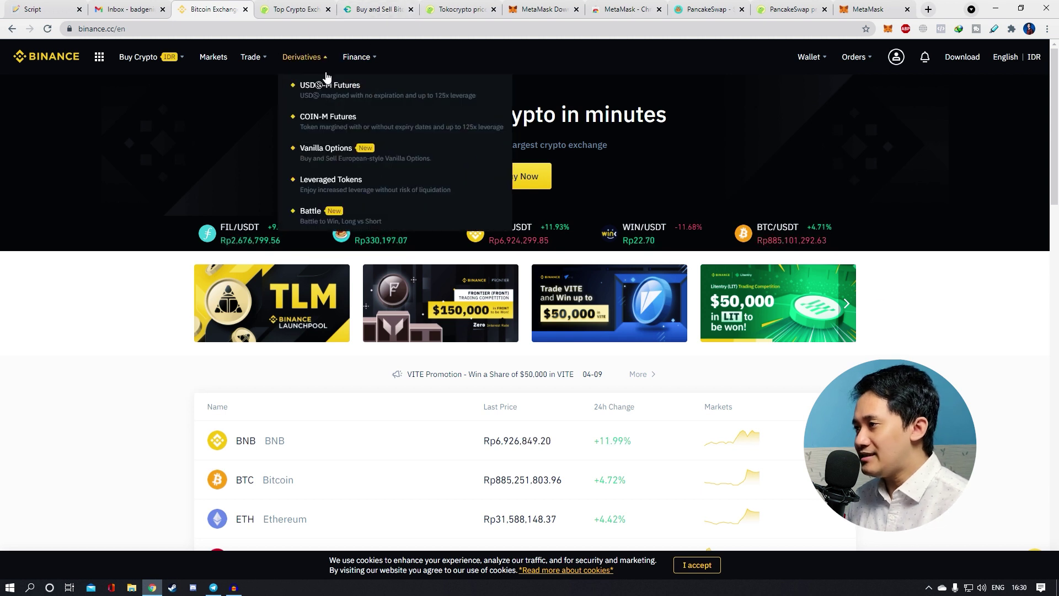
{"action": "key", "text": "ctrl+Tab"}
{"action": "mouse_move", "coordinate": [447, 123]}
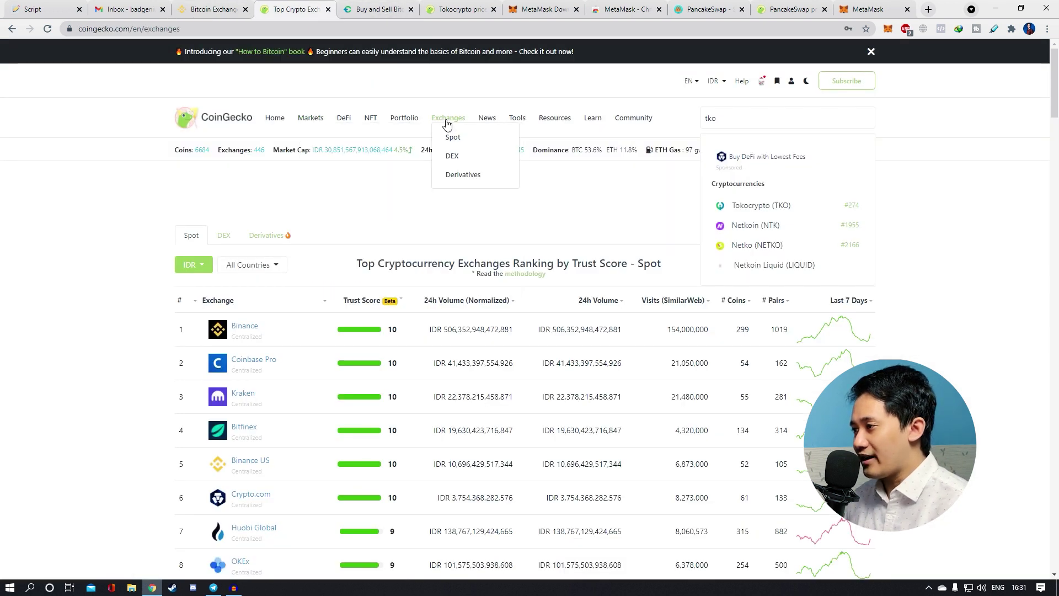
{"action": "left_click", "coordinate": [460, 138]}
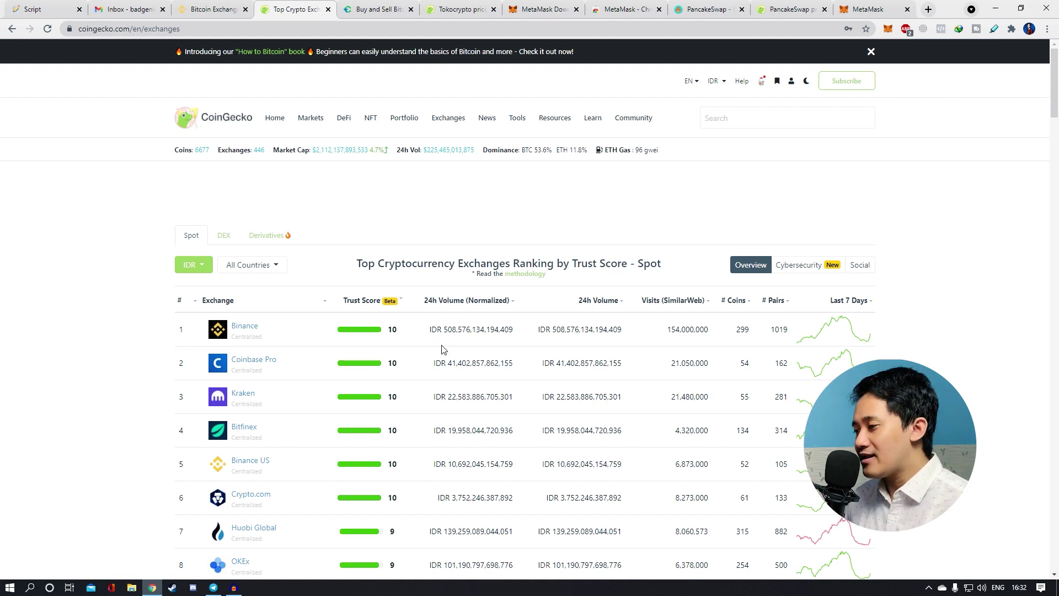
{"action": "left_click_drag", "start_coordinate": [461, 335], "coordinate": [520, 335]}
{"action": "left_click", "coordinate": [520, 337]}
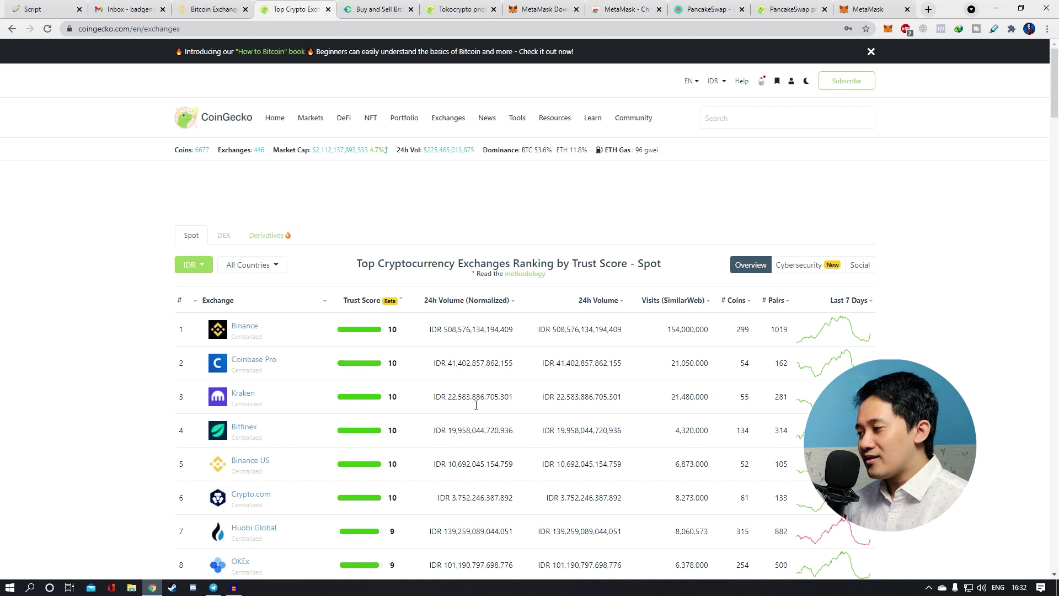
{"action": "left_click_drag", "start_coordinate": [448, 331], "coordinate": [516, 331]}
{"action": "left_click", "coordinate": [517, 333]}
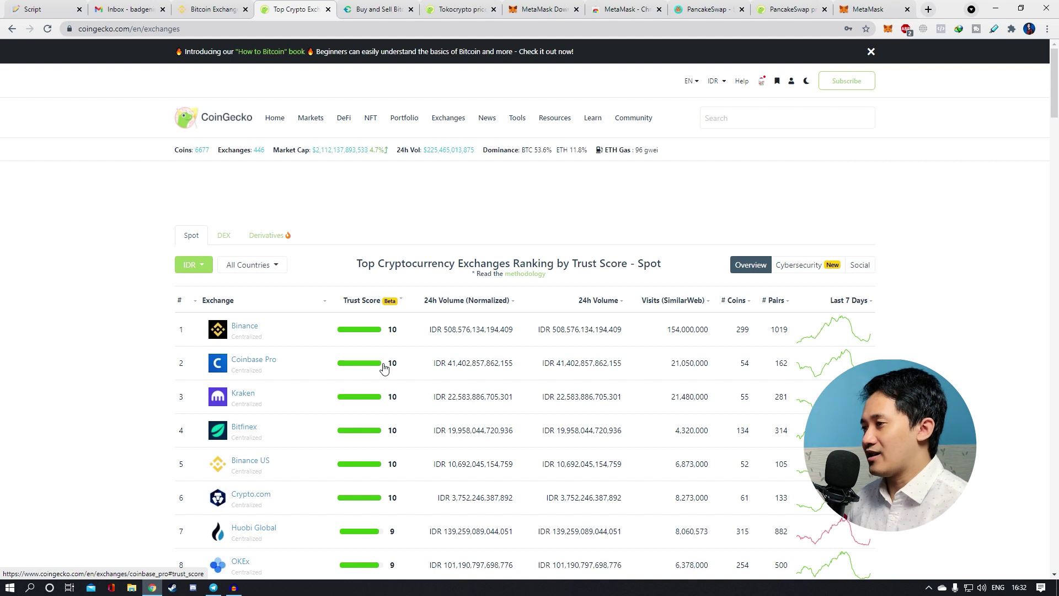
Step: Switch back to Binance and look through its derivatives, trading and finance offerings
{"action": "key", "text": "ctrl+shift+Tab"}
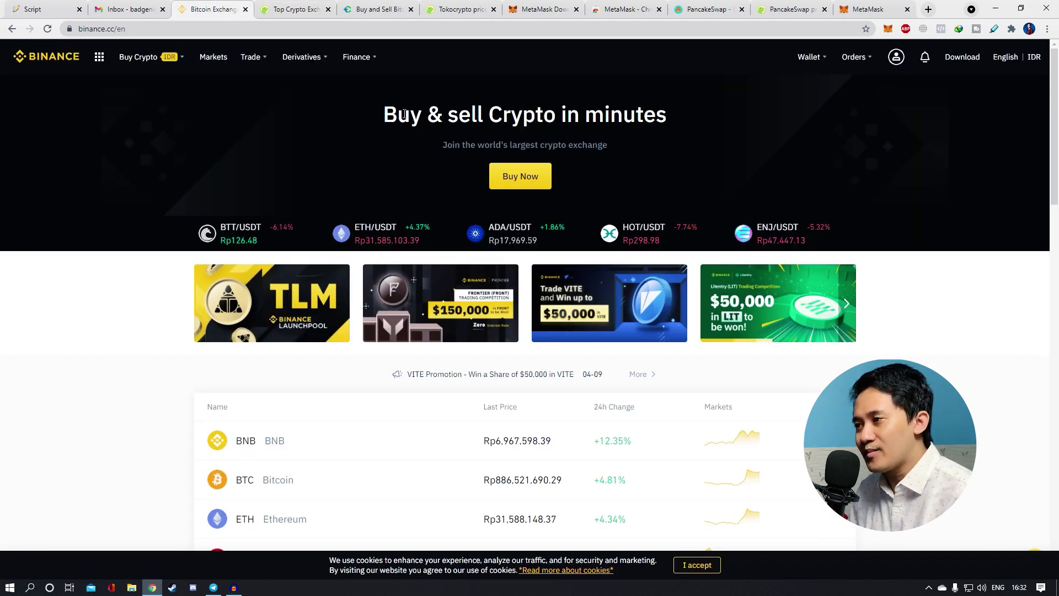
{"action": "mouse_move", "coordinate": [307, 59]}
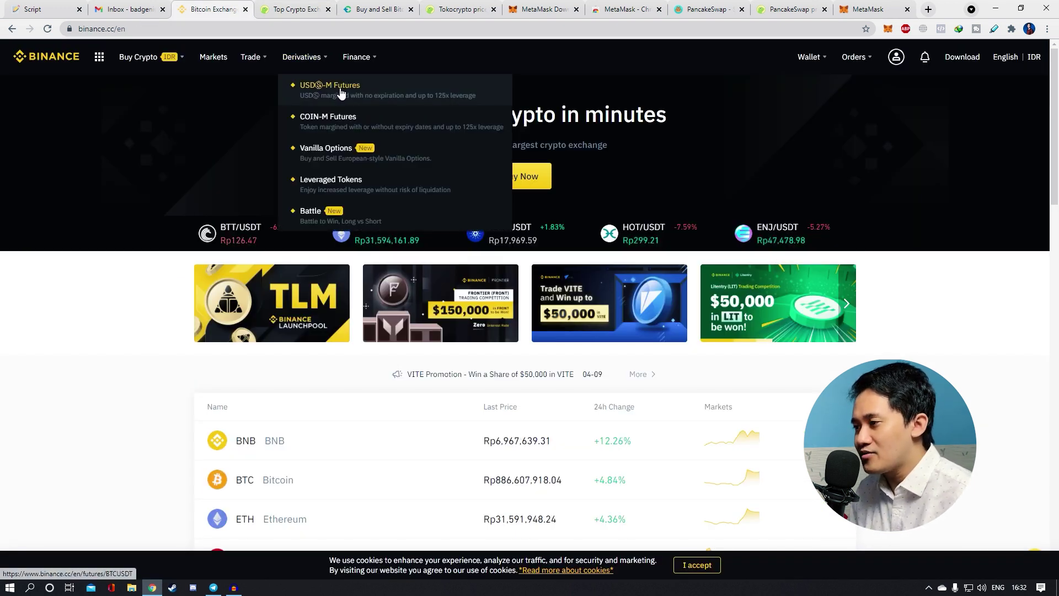
{"action": "mouse_move", "coordinate": [258, 62]}
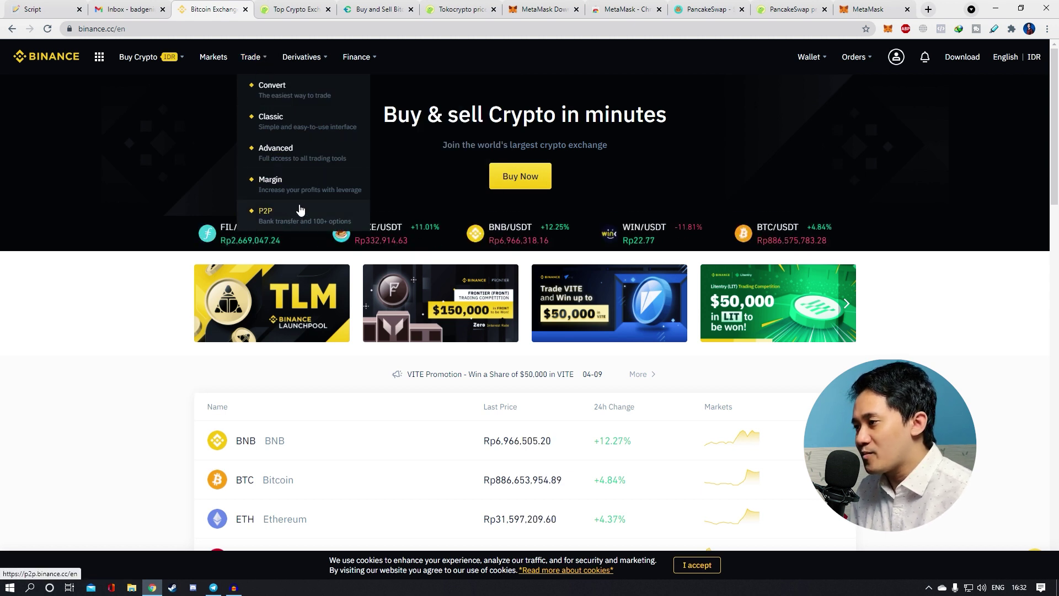
{"action": "mouse_move", "coordinate": [367, 54]}
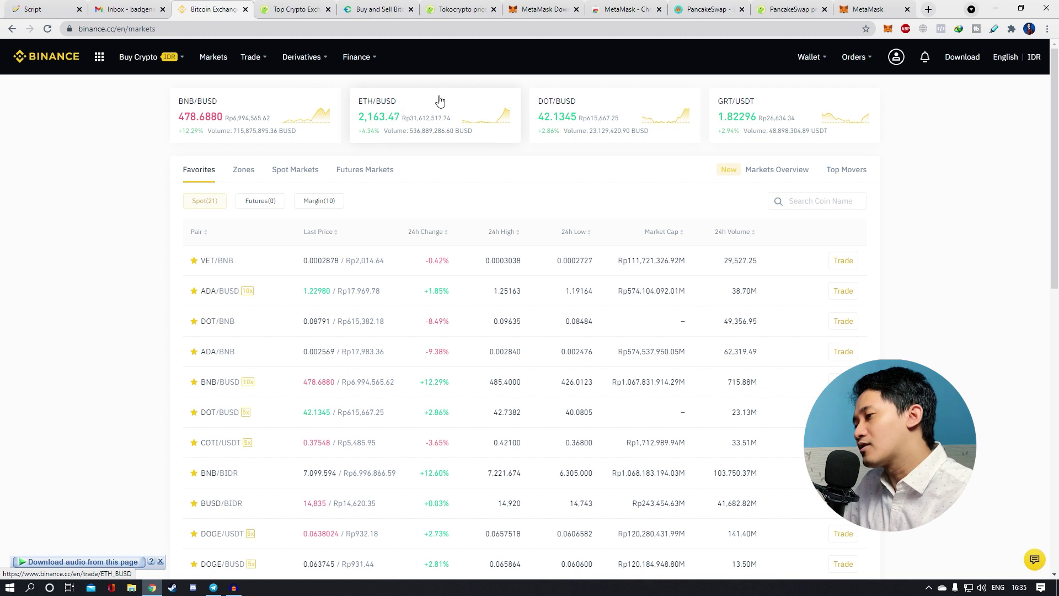
Step: Search Binance's spot fiat markets for "cake" and open the CAKE/BUSD trading pair
{"action": "left_click", "coordinate": [215, 58]}
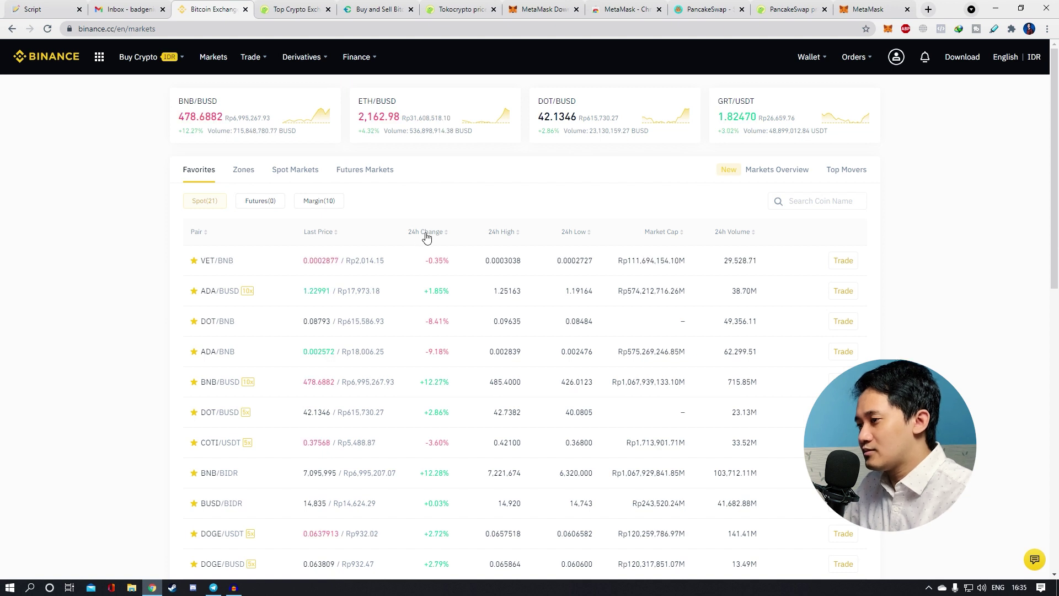
{"action": "left_click", "coordinate": [290, 173]}
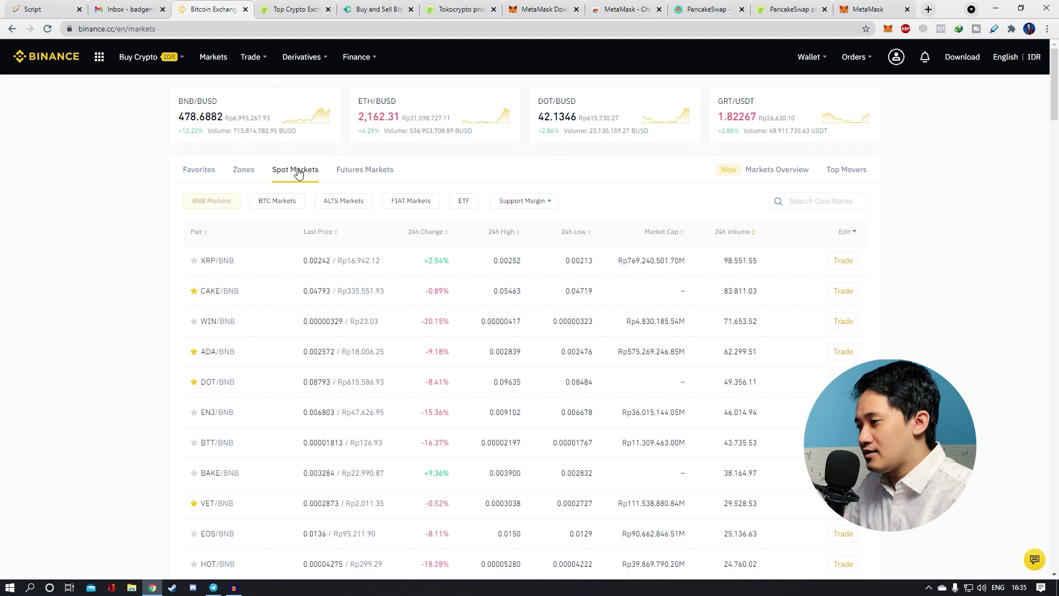
{"action": "left_click", "coordinate": [413, 202]}
{"action": "left_click", "coordinate": [799, 202]}
{"action": "type", "text": "cake"}
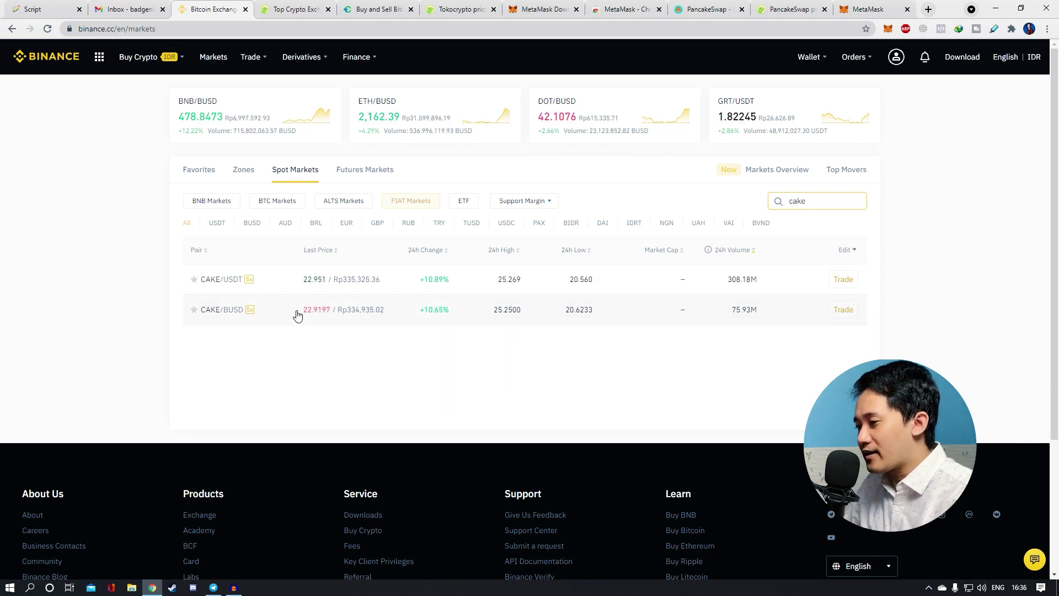
{"action": "left_click", "coordinate": [350, 312]}
Step: Examine the limit buy order form on the CAKE/BUSD trading page, and close that page without ordering
{"action": "key", "text": "ctrl+shift+Tab"}
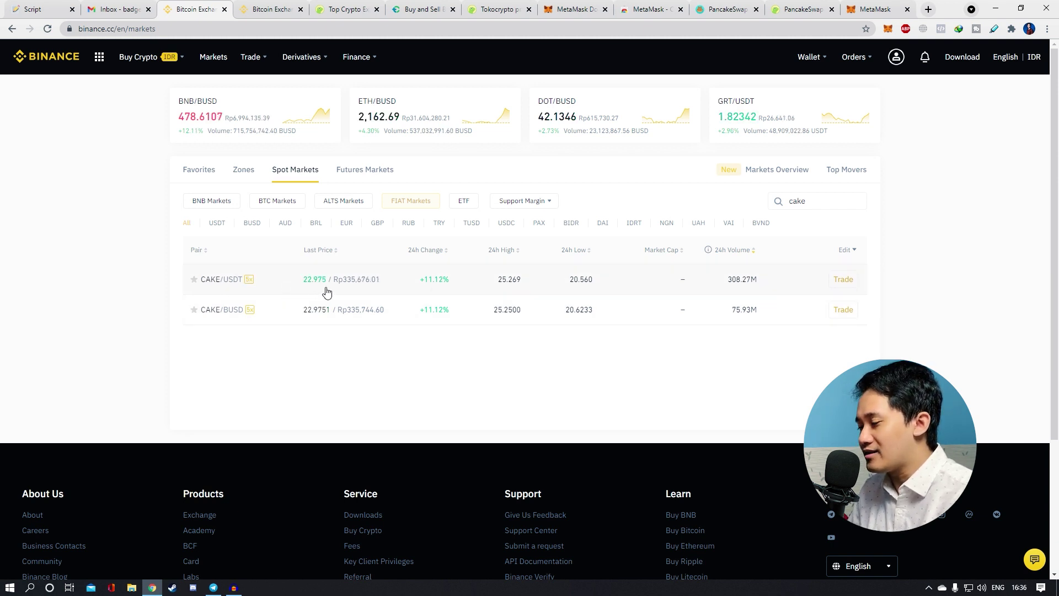
{"action": "key", "text": "ctrl+Tab"}
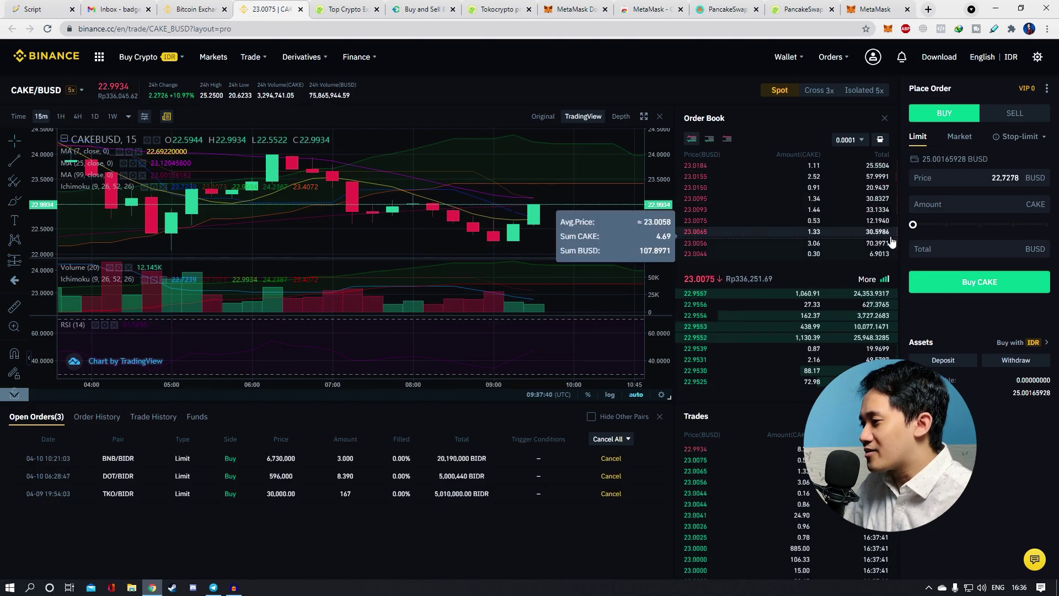
{"action": "left_click", "coordinate": [992, 210]}
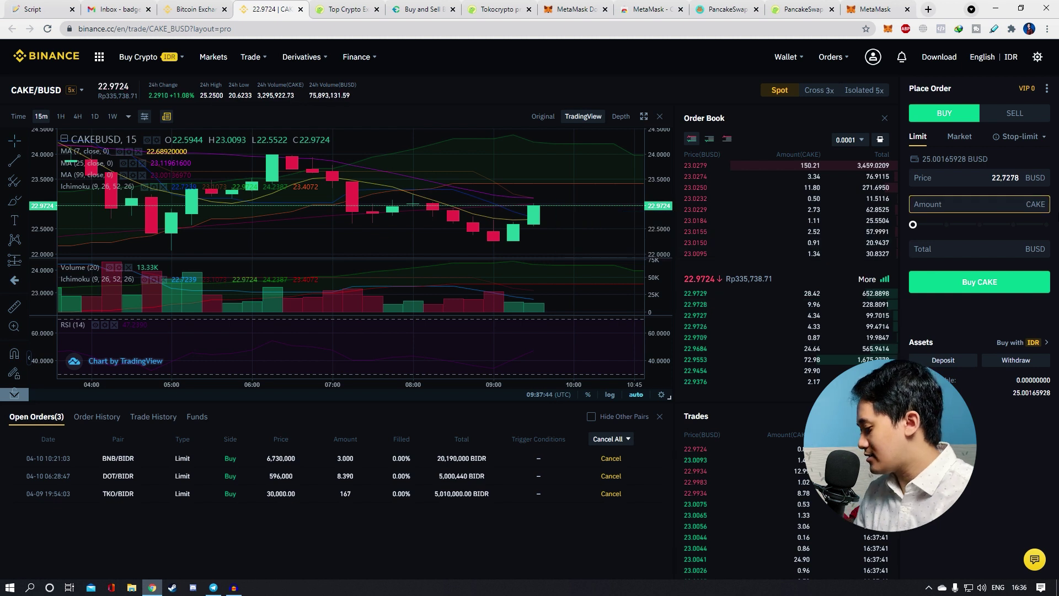
{"action": "key", "text": "ctrl+w"}
Step: Open the Fiat and Spot wallet from the Binance wallet overview and check the CAKE balance
{"action": "mouse_move", "coordinate": [810, 57]}
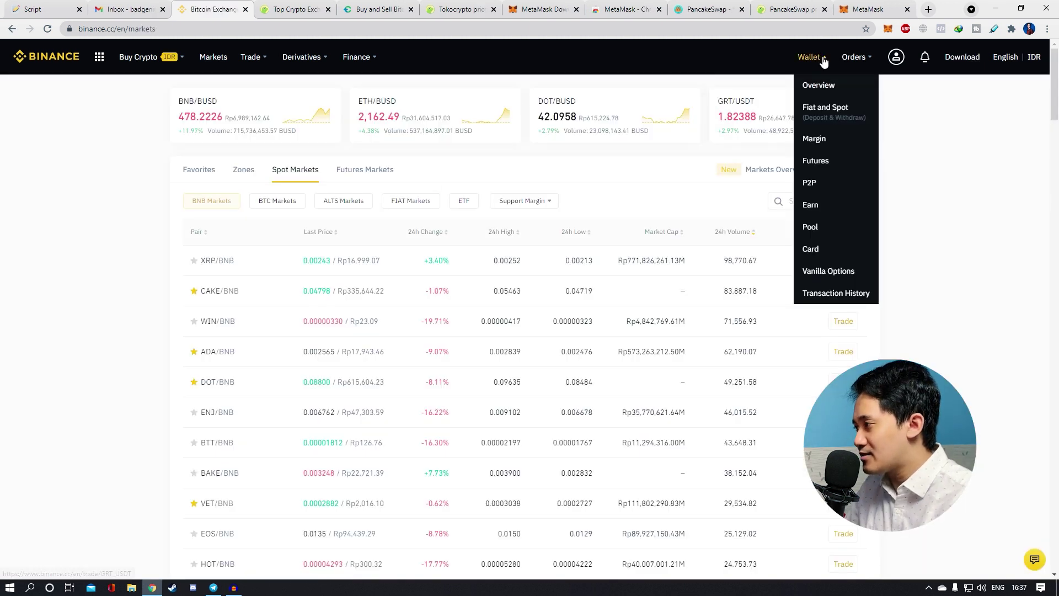
{"action": "left_click", "coordinate": [837, 84]}
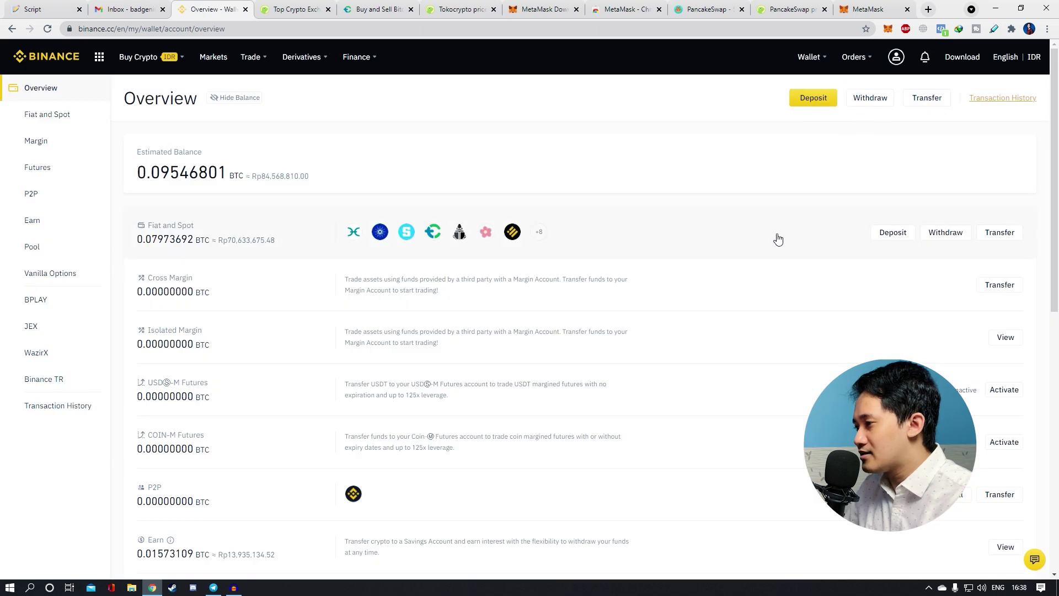
{"action": "left_click", "coordinate": [750, 238]}
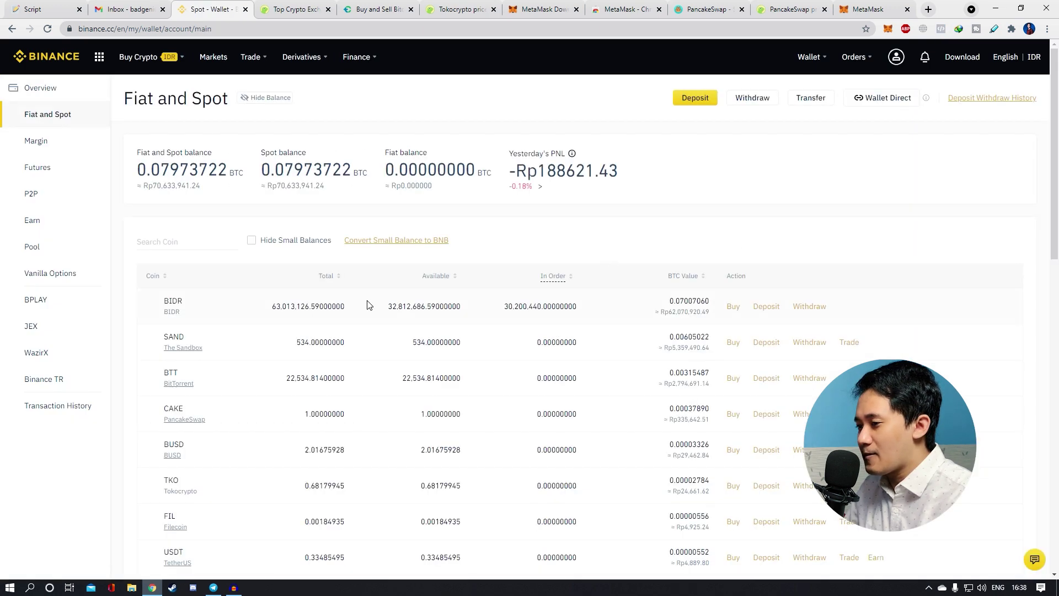
{"action": "scroll", "coordinate": [236, 363], "scroll_direction": "down", "scroll_amount": 1}
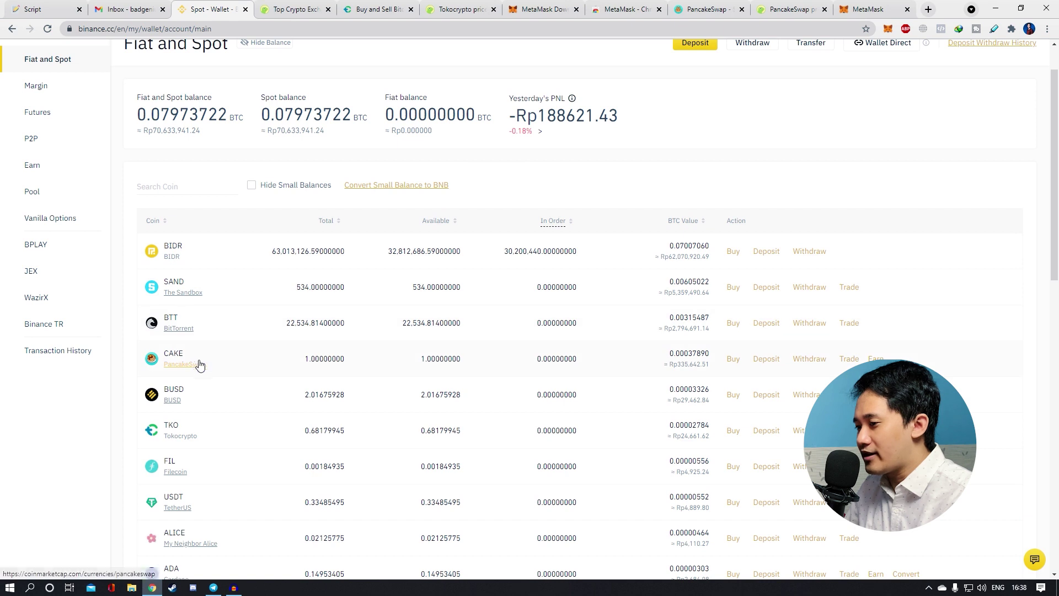
{"action": "left_click_drag", "start_coordinate": [302, 362], "coordinate": [440, 362]}
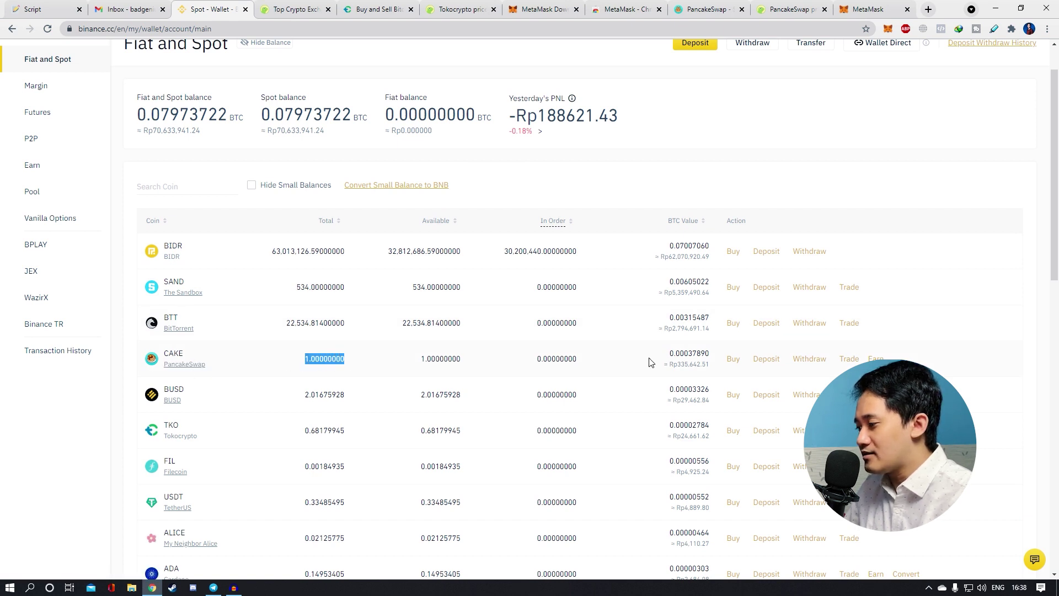
Step: Open the crypto withdrawal form for CAKE and choose CAKE as the coin using the search "cake"
{"action": "left_click", "coordinate": [810, 360]}
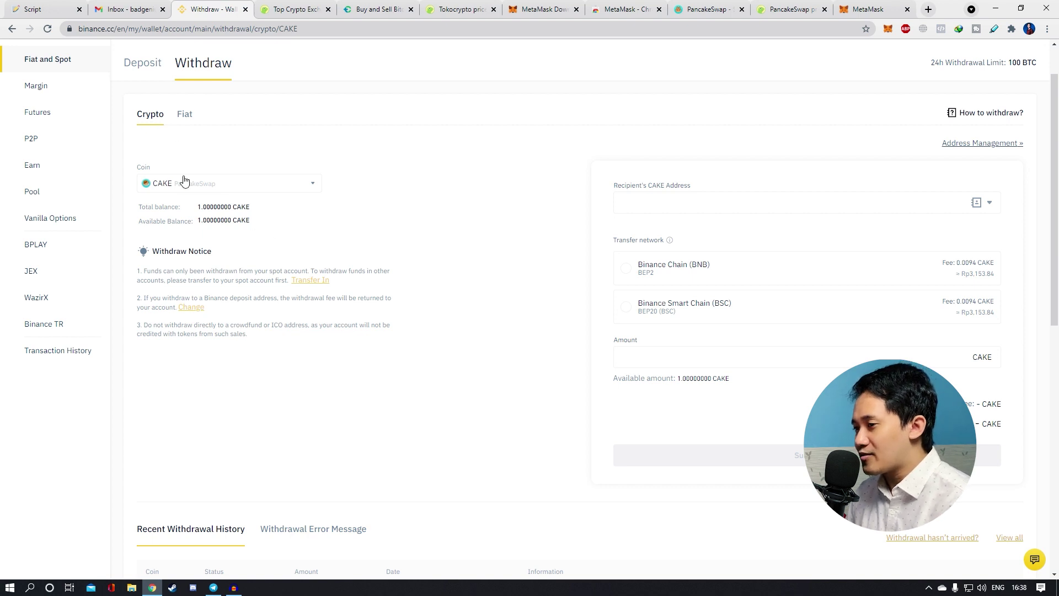
{"action": "left_click", "coordinate": [309, 187]}
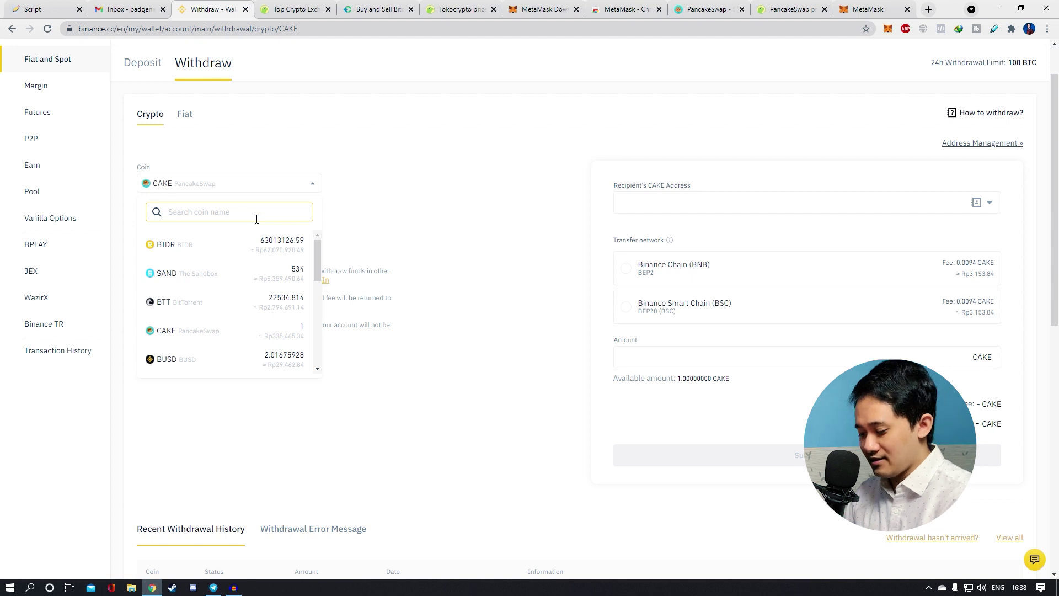
{"action": "type", "text": "ca"}
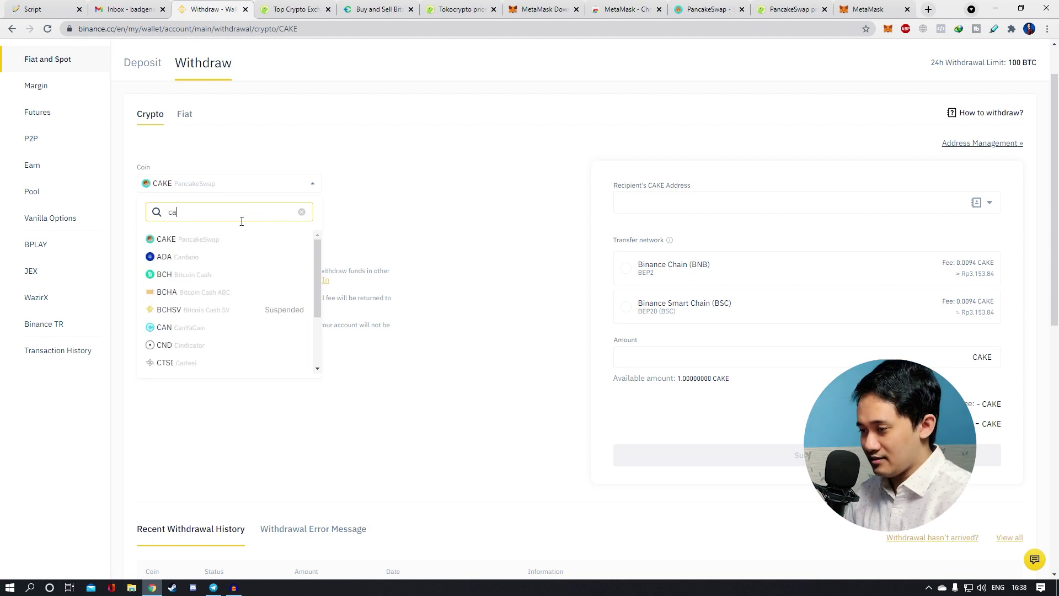
{"action": "type", "text": "ke"}
{"action": "left_click", "coordinate": [213, 248]}
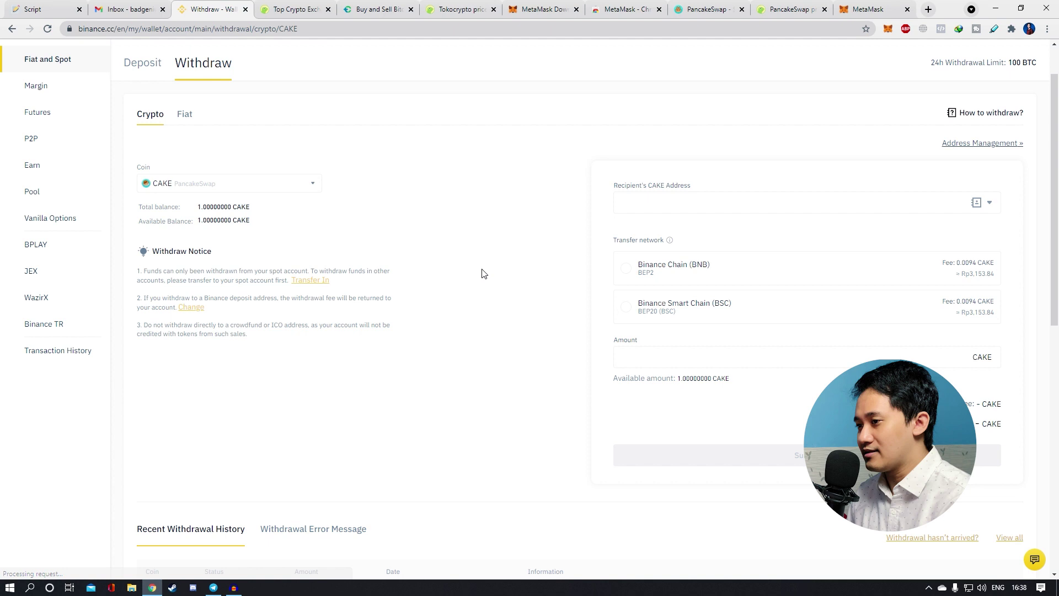
Step: Copy the wallet address of the MetaMask account and paste it as the recipient's CAKE address in the Binance withdrawal form
{"action": "left_click", "coordinate": [643, 208]}
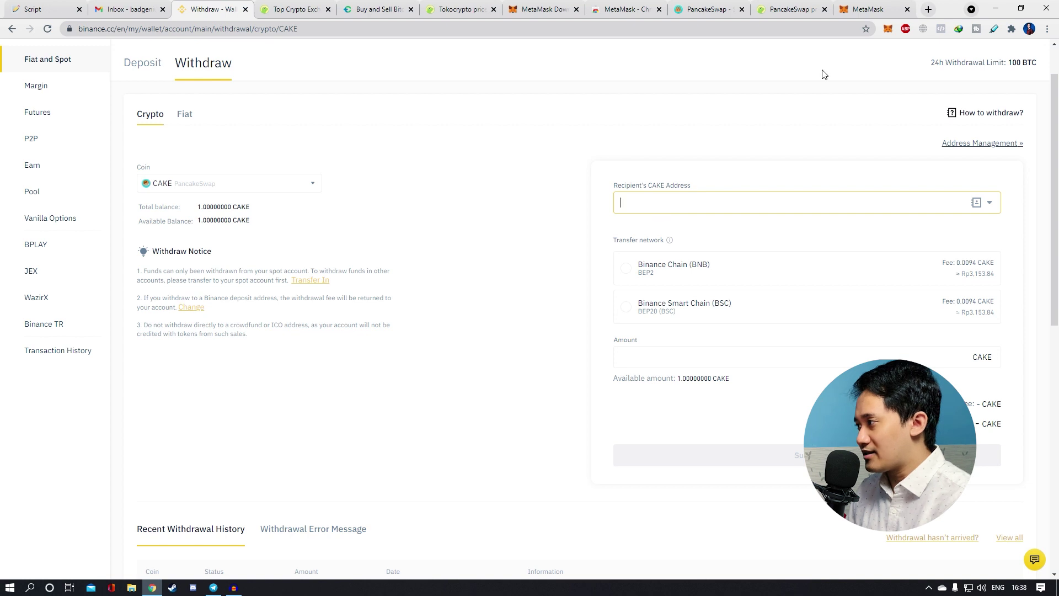
{"action": "left_click", "coordinate": [857, 6]}
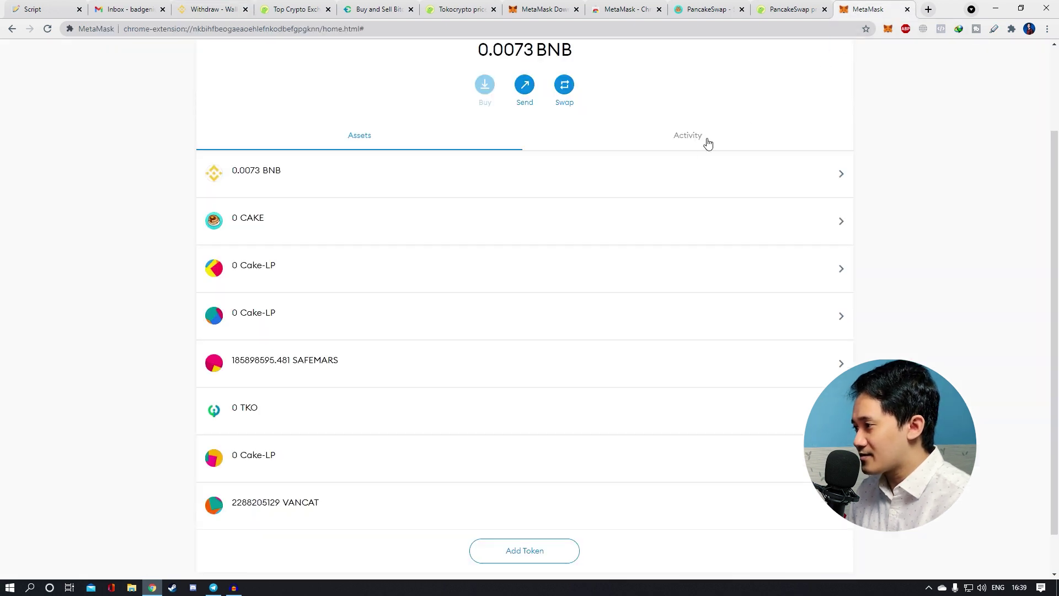
{"action": "scroll", "coordinate": [648, 170], "scroll_direction": "up", "scroll_amount": 2}
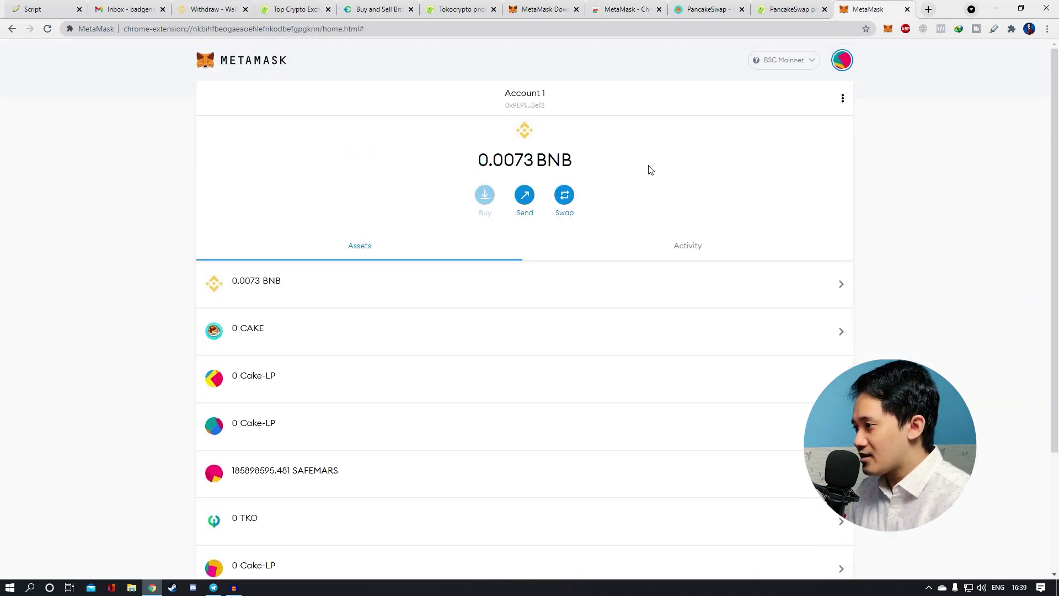
{"action": "left_click", "coordinate": [545, 106]}
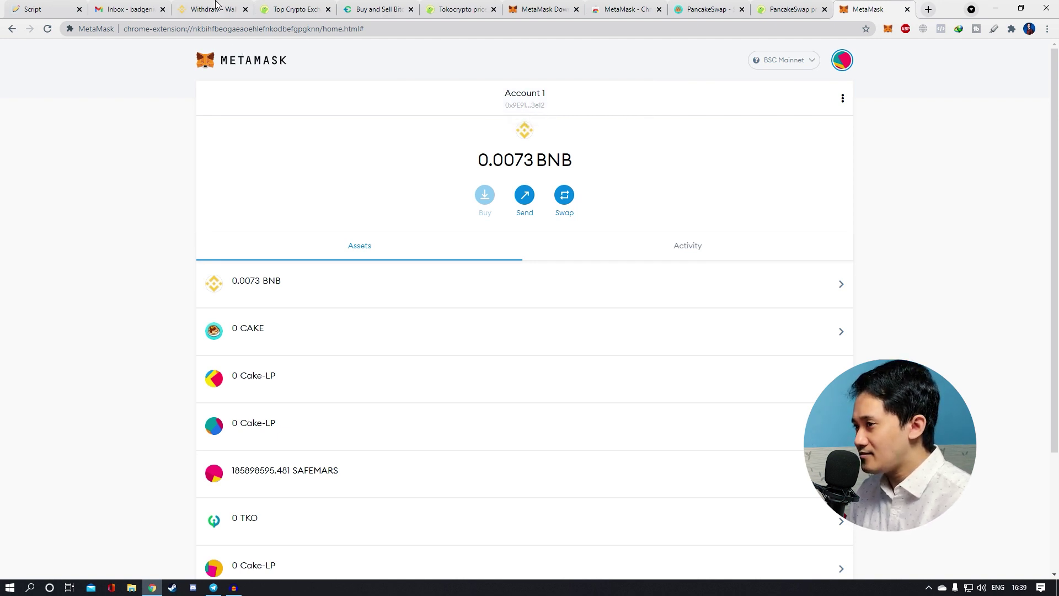
{"action": "left_click", "coordinate": [217, 9]}
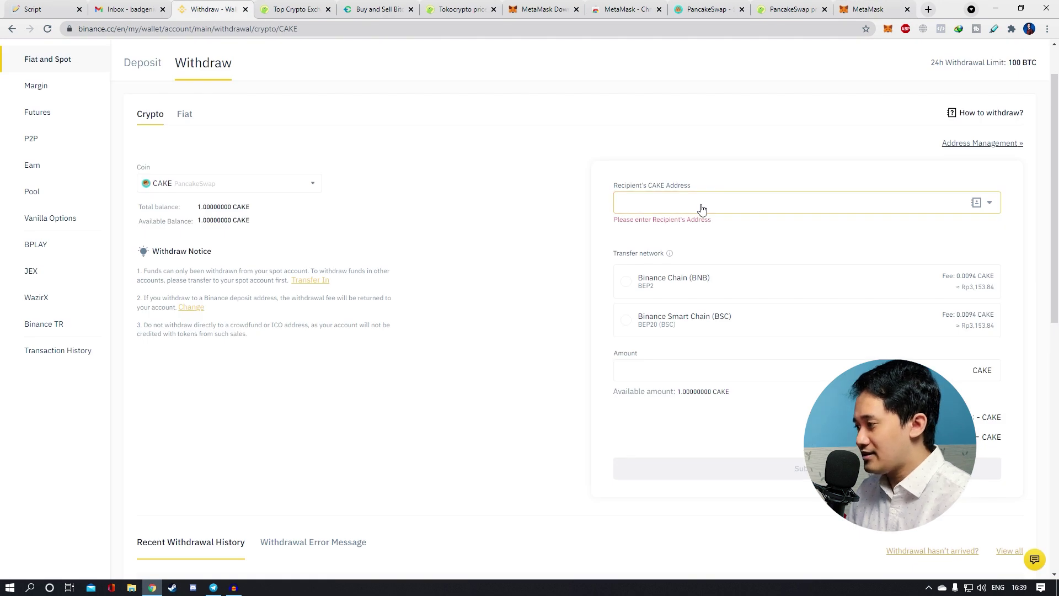
{"action": "key", "text": "ctrl+v"}
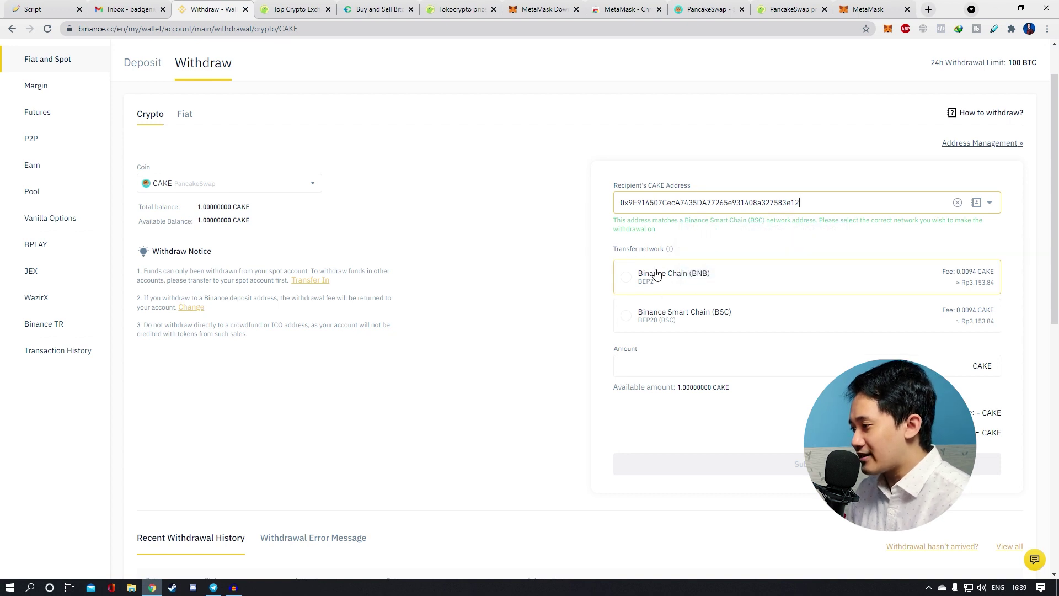
Step: Choose Binance Smart Chain (BSC) as the transfer network and set the withdrawal amount to the maximum CAKE available
{"action": "mouse_move", "coordinate": [674, 253]}
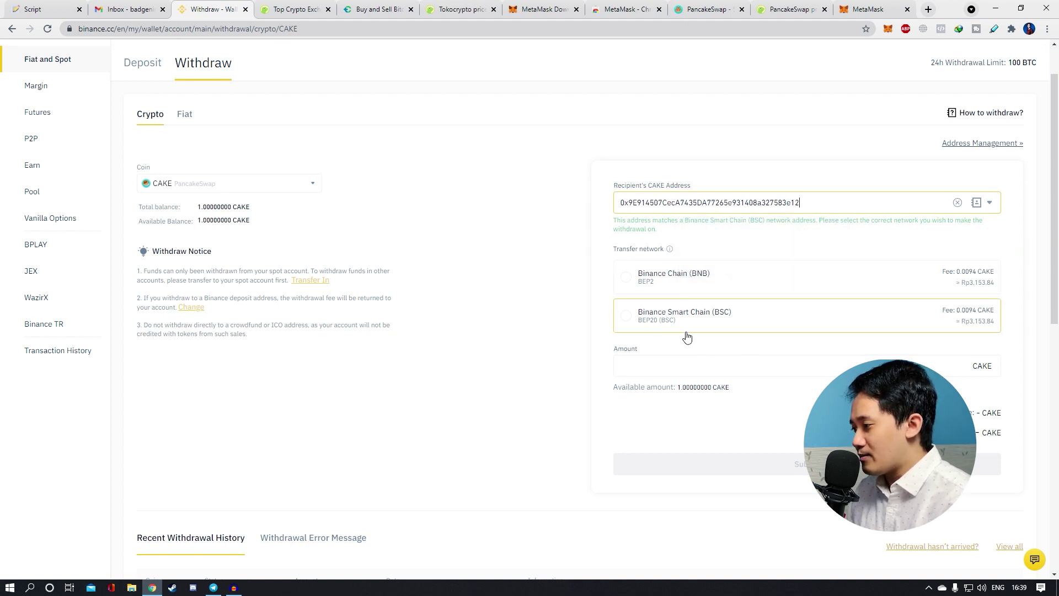
{"action": "left_click", "coordinate": [635, 325]}
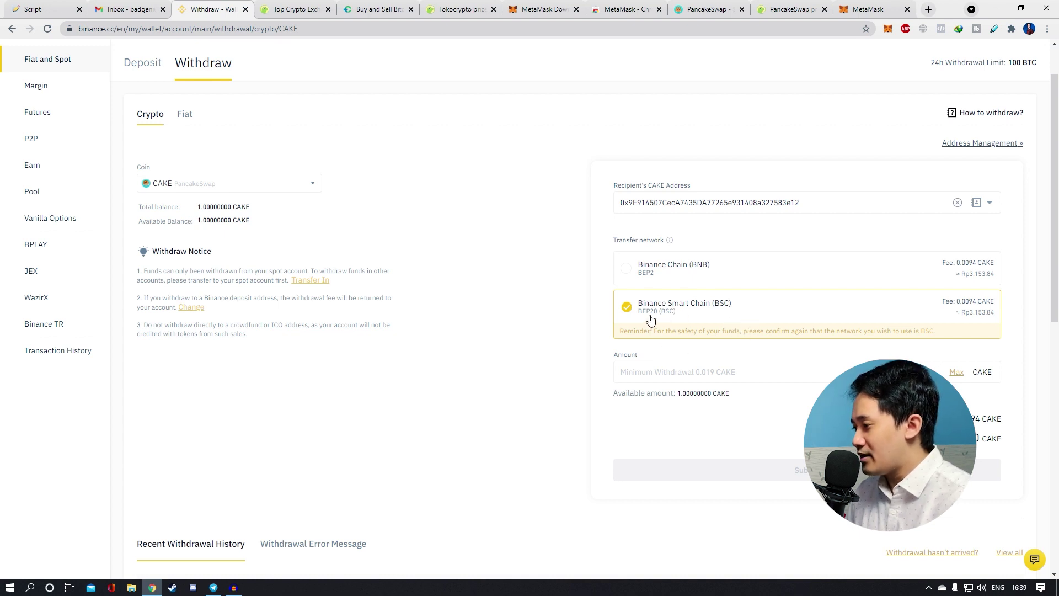
{"action": "left_click", "coordinate": [769, 381]}
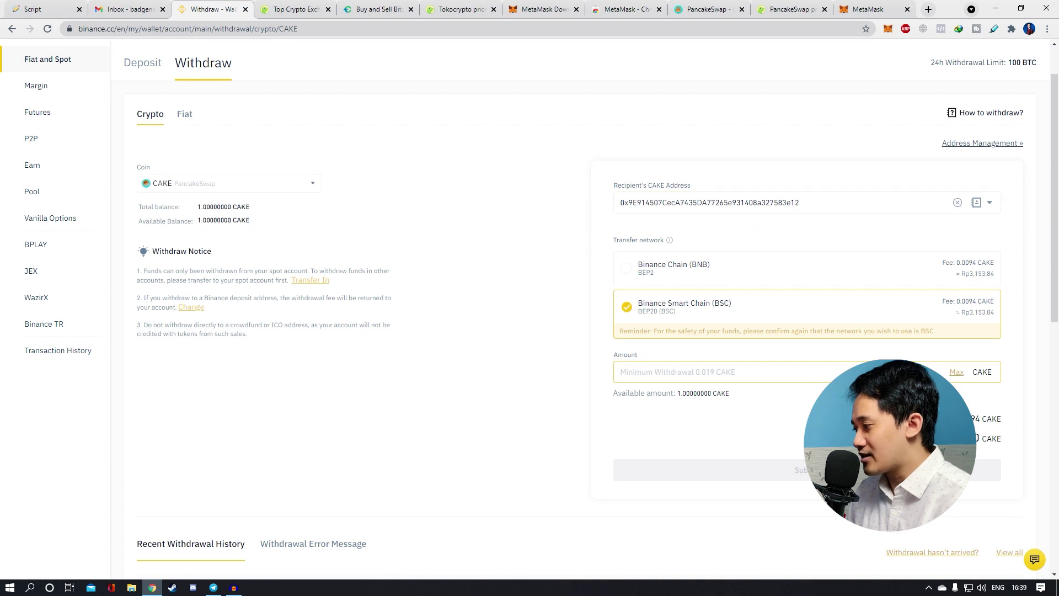
{"action": "left_click", "coordinate": [956, 373]}
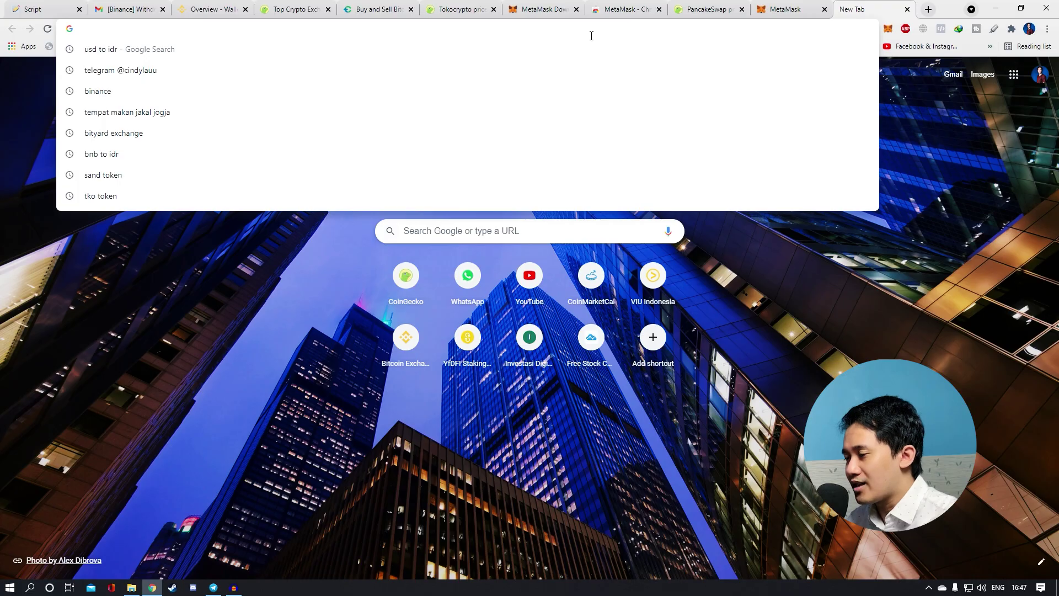
Step: Open PancakeSwap's Syrup Pool page and expand the details of the TKO Pool
{"action": "type", "text": "panc"}
{"action": "key", "text": "Return"}
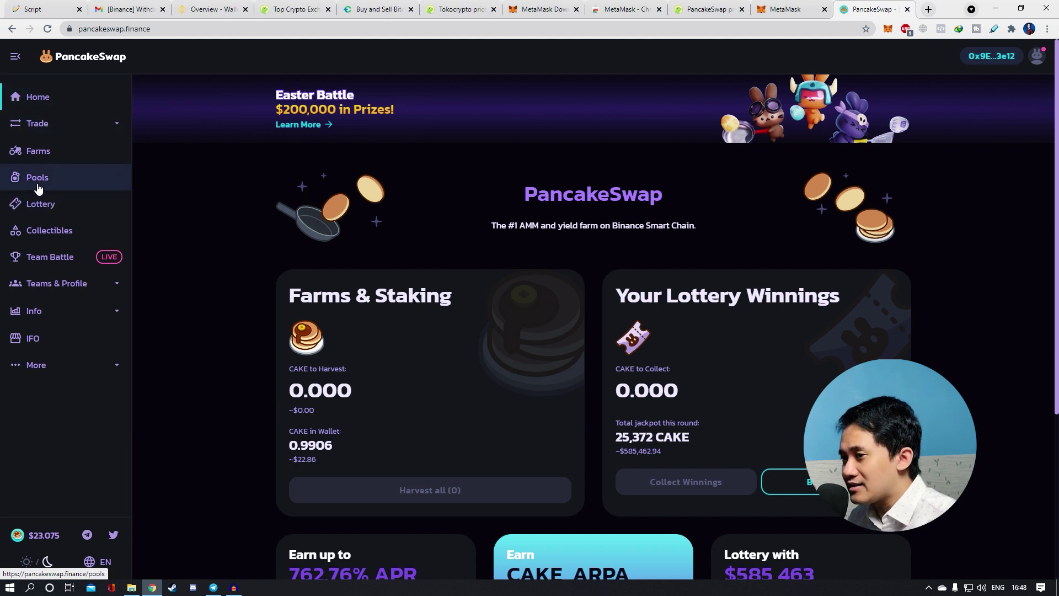
{"action": "left_click", "coordinate": [58, 182]}
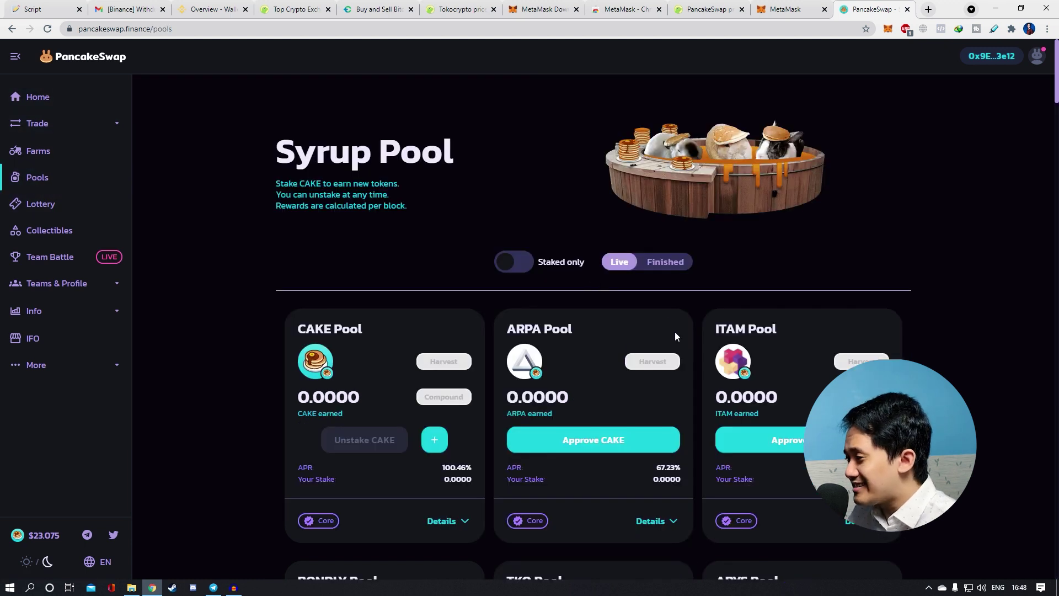
{"action": "scroll", "coordinate": [632, 354], "scroll_direction": "down", "scroll_amount": 2}
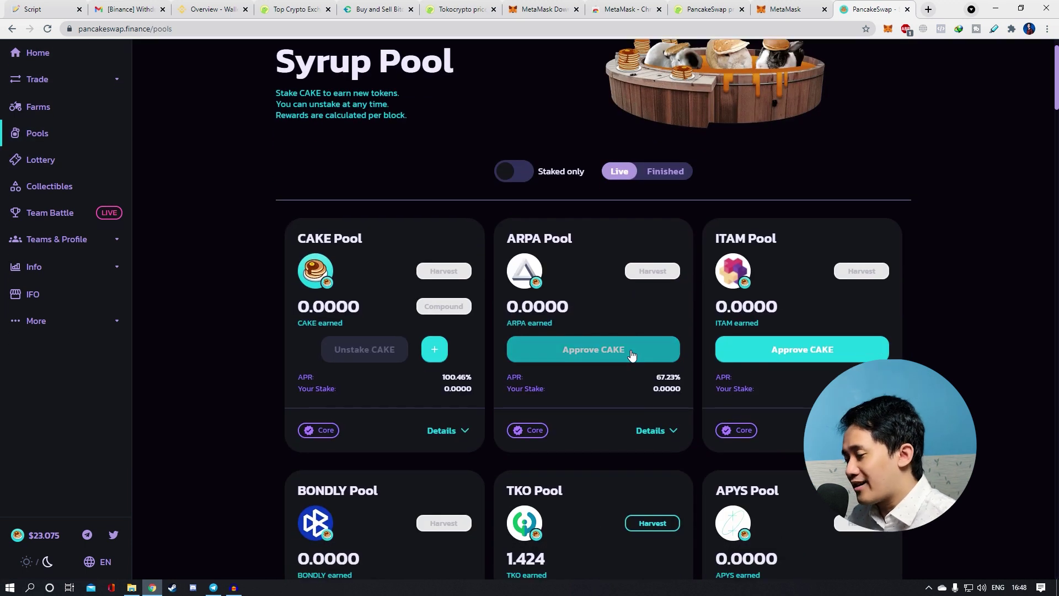
{"action": "scroll", "coordinate": [496, 343], "scroll_direction": "down", "scroll_amount": 3}
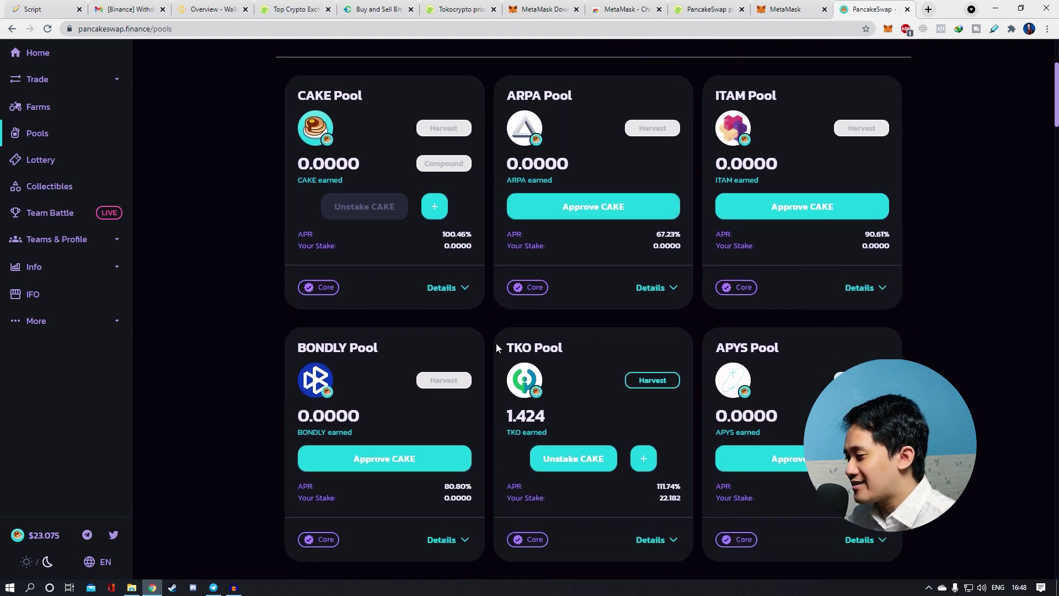
{"action": "scroll", "coordinate": [643, 422], "scroll_direction": "down", "scroll_amount": 1}
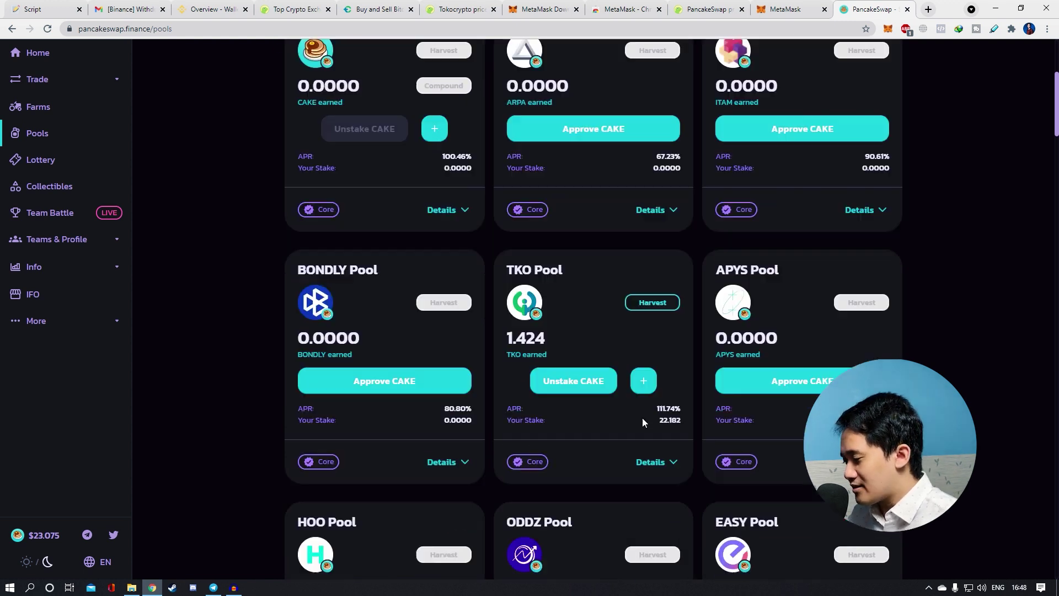
{"action": "left_click", "coordinate": [671, 467]}
{"action": "scroll", "coordinate": [665, 464], "scroll_direction": "down", "scroll_amount": 1}
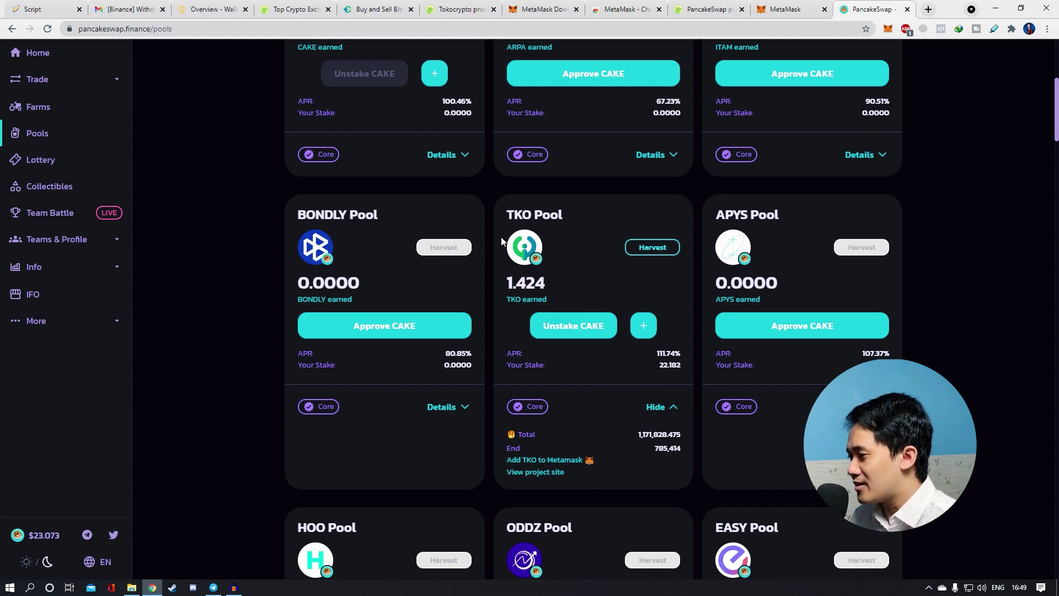
Step: Request approval to spend CAKE in the BONDLY Pool and expand the full transaction details in MetaMask
{"action": "scroll", "coordinate": [551, 345], "scroll_direction": "up", "scroll_amount": 3}
{"action": "scroll", "coordinate": [574, 340], "scroll_direction": "down", "scroll_amount": 1}
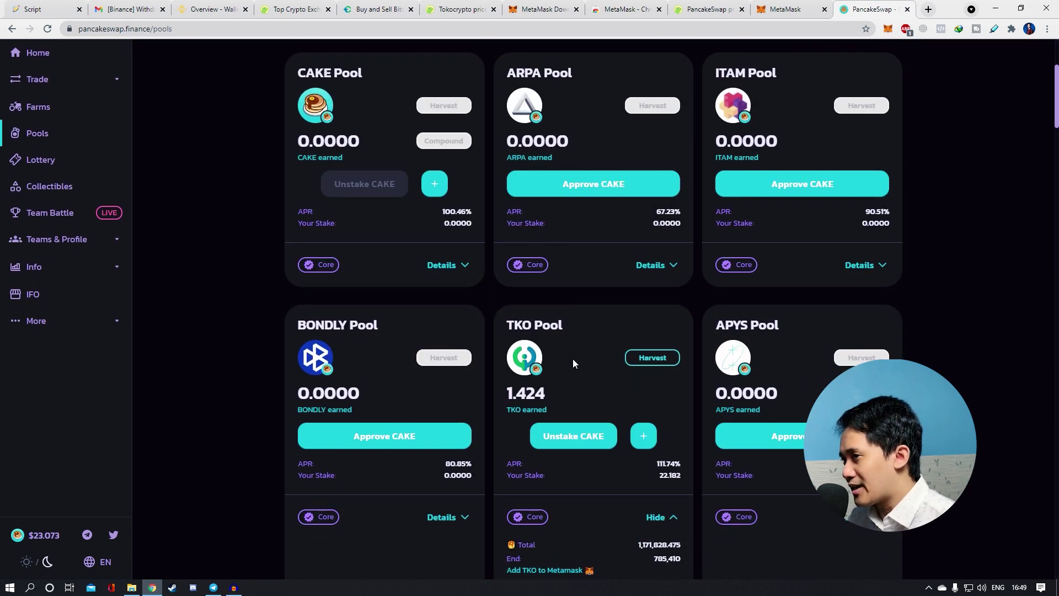
{"action": "scroll", "coordinate": [575, 365], "scroll_direction": "down", "scroll_amount": 1}
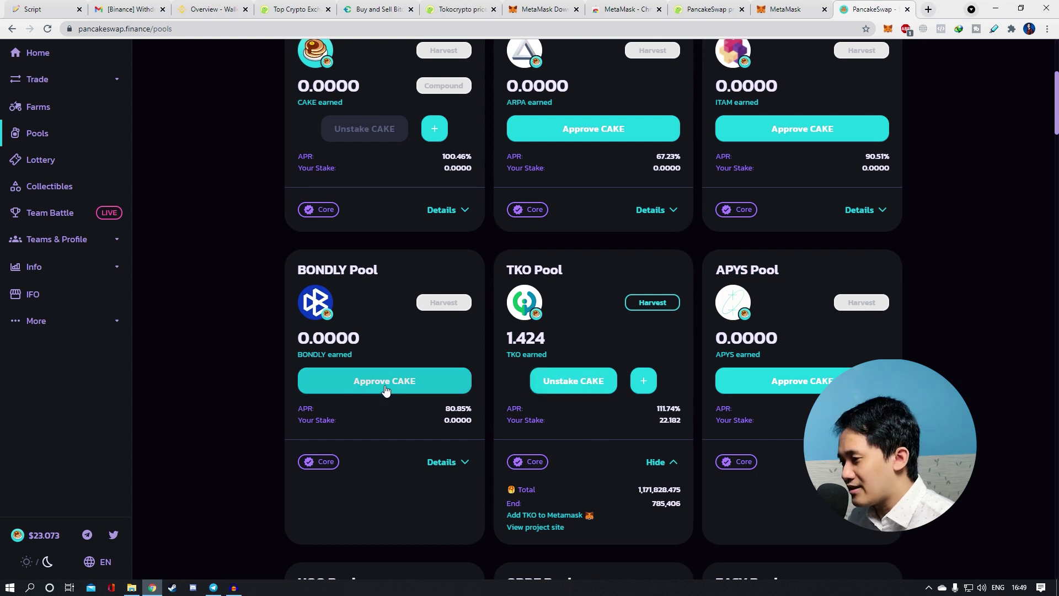
{"action": "left_click", "coordinate": [414, 386]}
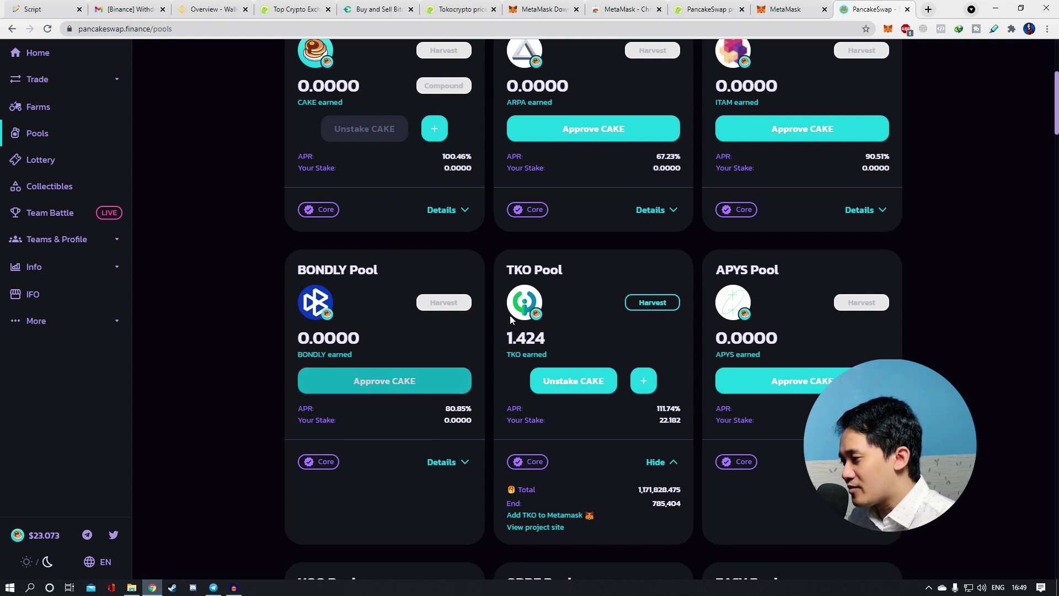
{"action": "left_click", "coordinate": [385, 383]}
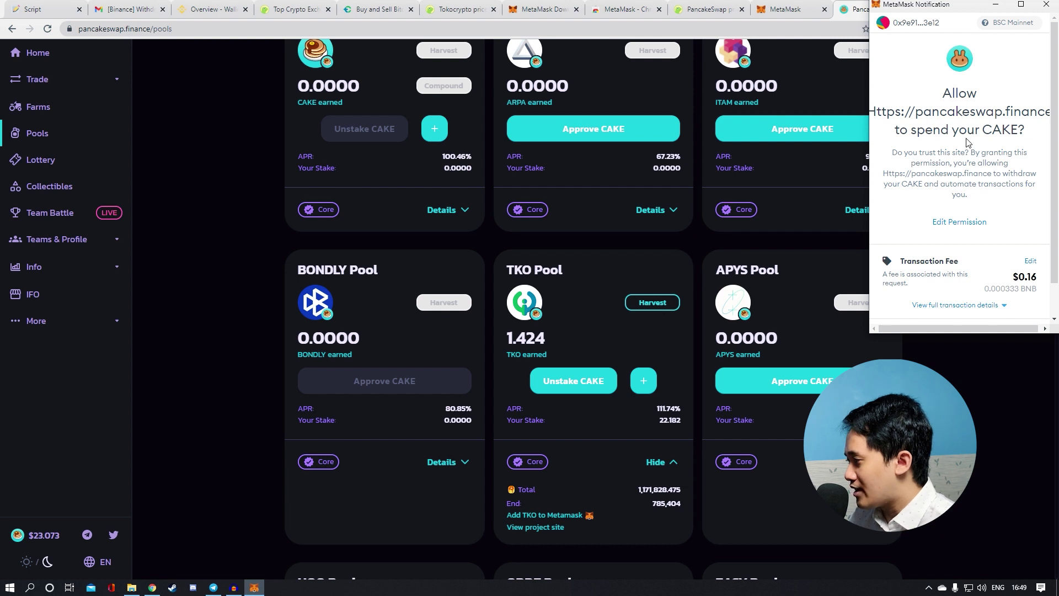
{"action": "scroll", "coordinate": [969, 149], "scroll_direction": "down", "scroll_amount": 1}
{"action": "left_click", "coordinate": [960, 267]}
{"action": "scroll", "coordinate": [974, 248], "scroll_direction": "down", "scroll_amount": 3}
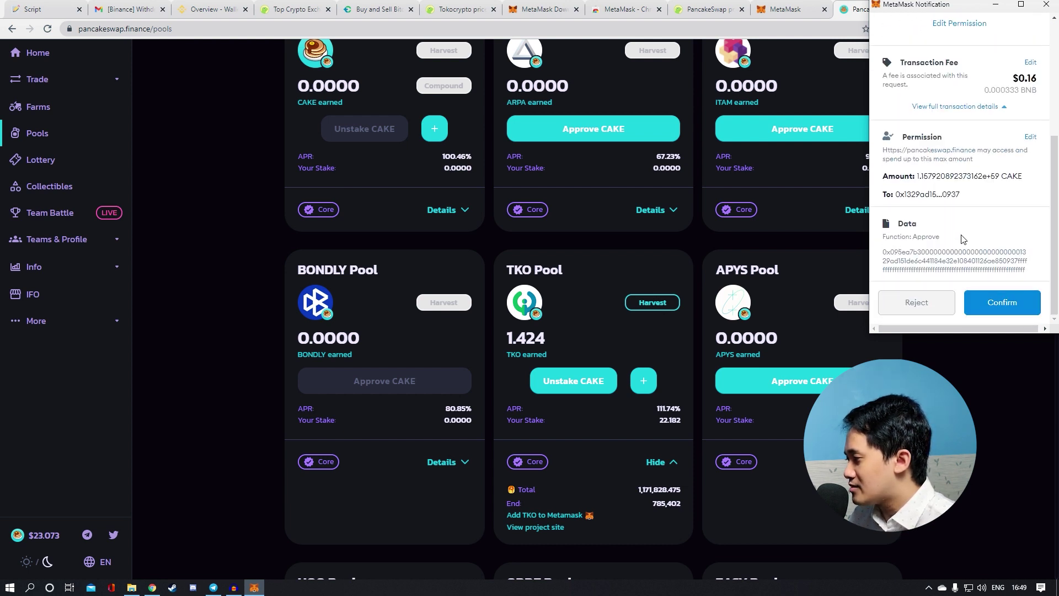
Step: Review the transaction fee and permission of the BONDLY Pool approval in MetaMask and try to confirm it
{"action": "scroll", "coordinate": [1026, 248], "scroll_direction": "up", "scroll_amount": 5}
{"action": "double_click", "coordinate": [1037, 248]}
{"action": "left_click", "coordinate": [1038, 260]}
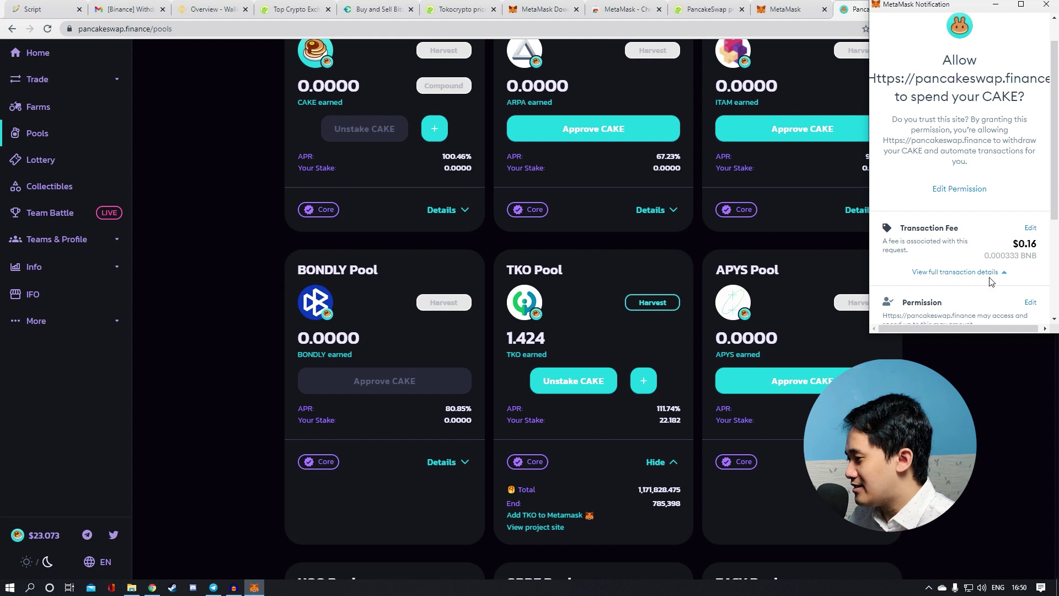
{"action": "scroll", "coordinate": [998, 266], "scroll_direction": "down", "scroll_amount": 2}
{"action": "scroll", "coordinate": [1010, 262], "scroll_direction": "up", "scroll_amount": 2}
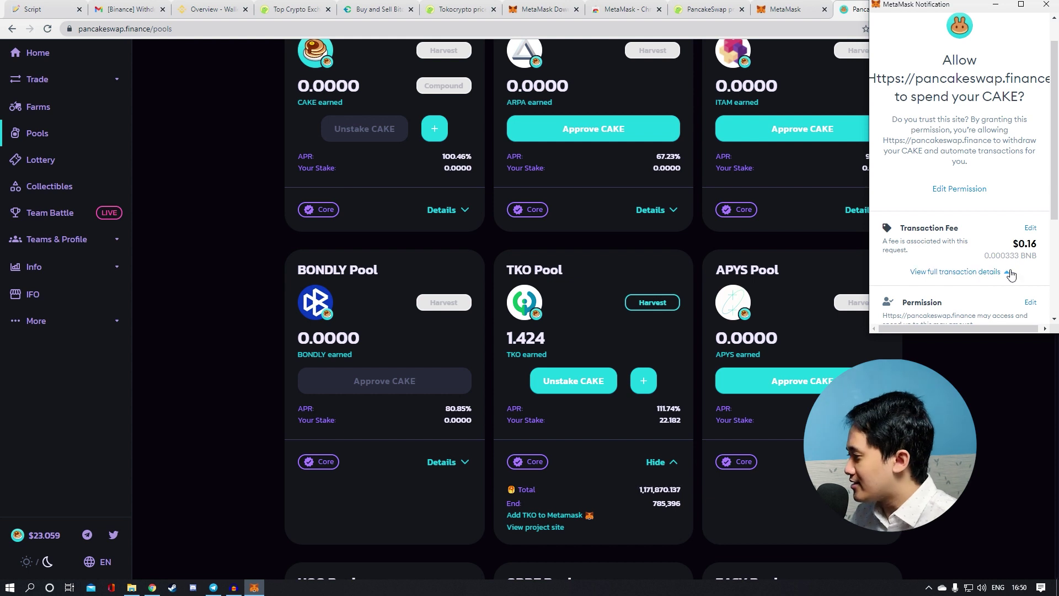
{"action": "scroll", "coordinate": [1010, 275], "scroll_direction": "down", "scroll_amount": 3}
{"action": "left_click", "coordinate": [1007, 307]}
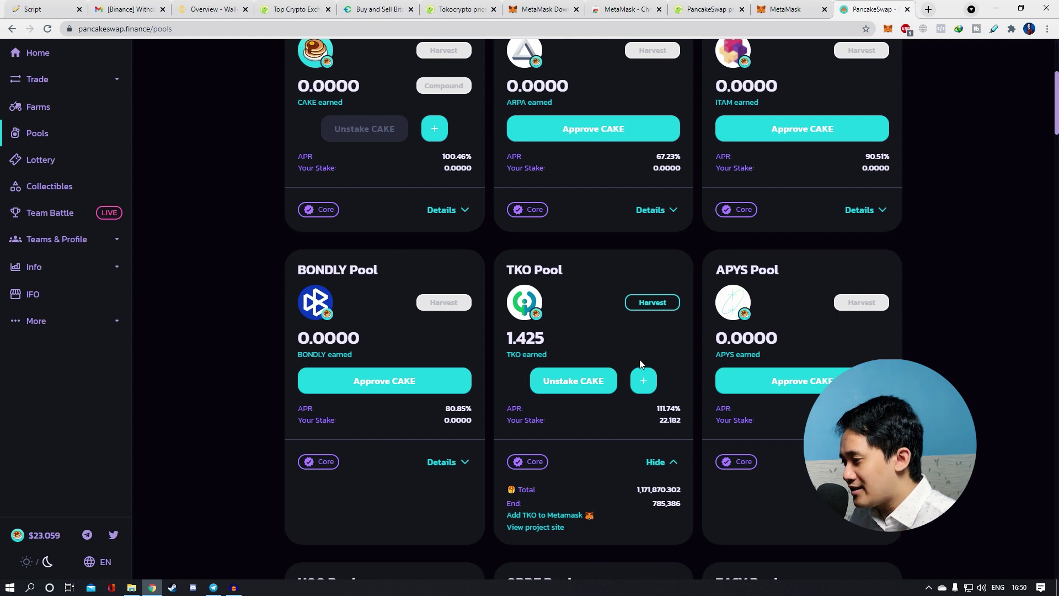
Step: Stake 0.9906 CAKE in the TKO Pool and confirm the deposit transaction in MetaMask
{"action": "left_click", "coordinate": [652, 388]}
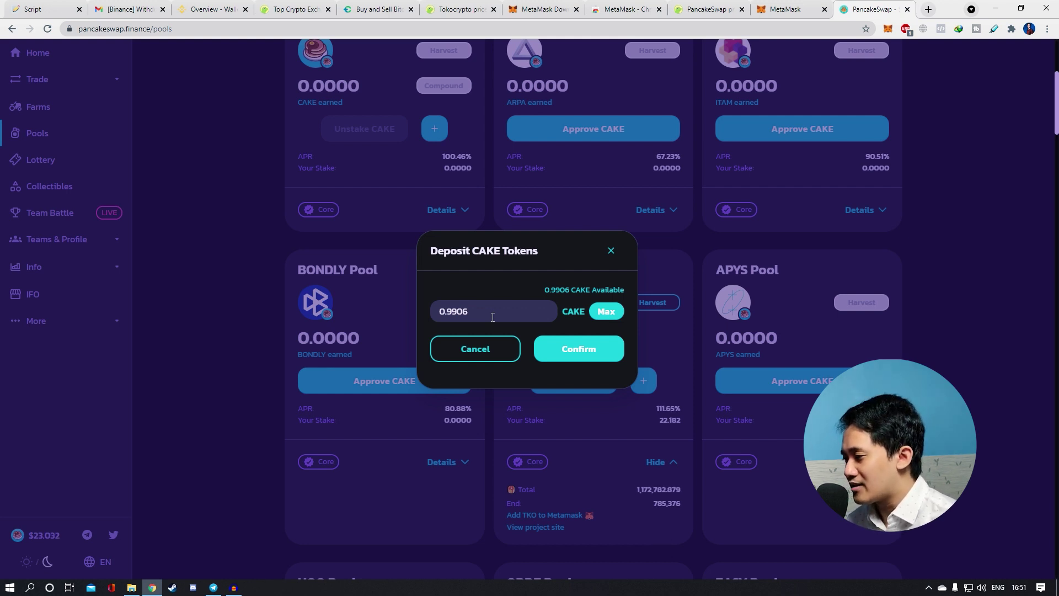
{"action": "left_click", "coordinate": [589, 356]}
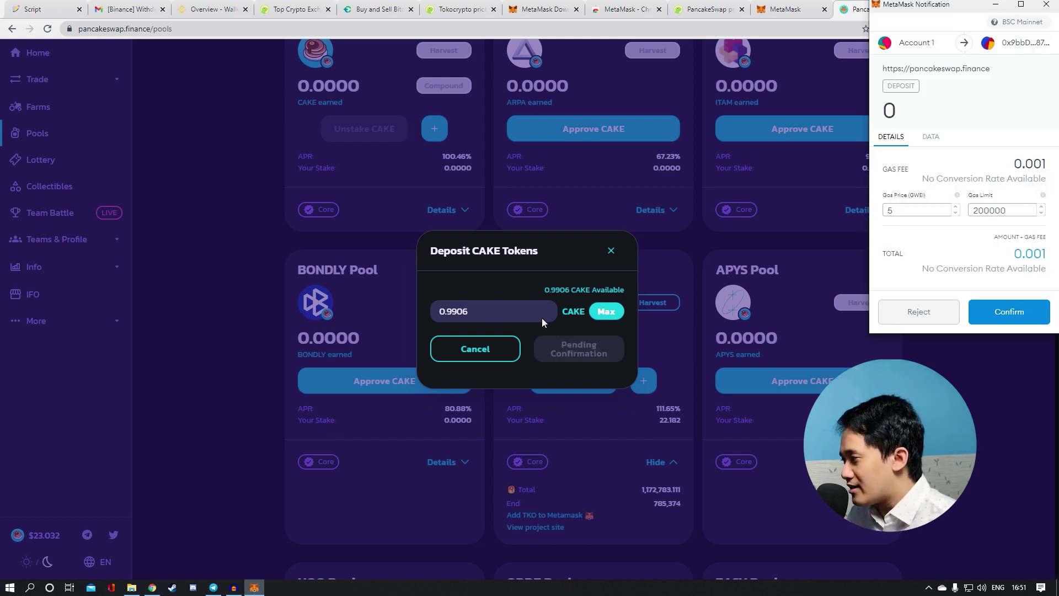
{"action": "scroll", "coordinate": [586, 354], "scroll_direction": "down", "scroll_amount": 1}
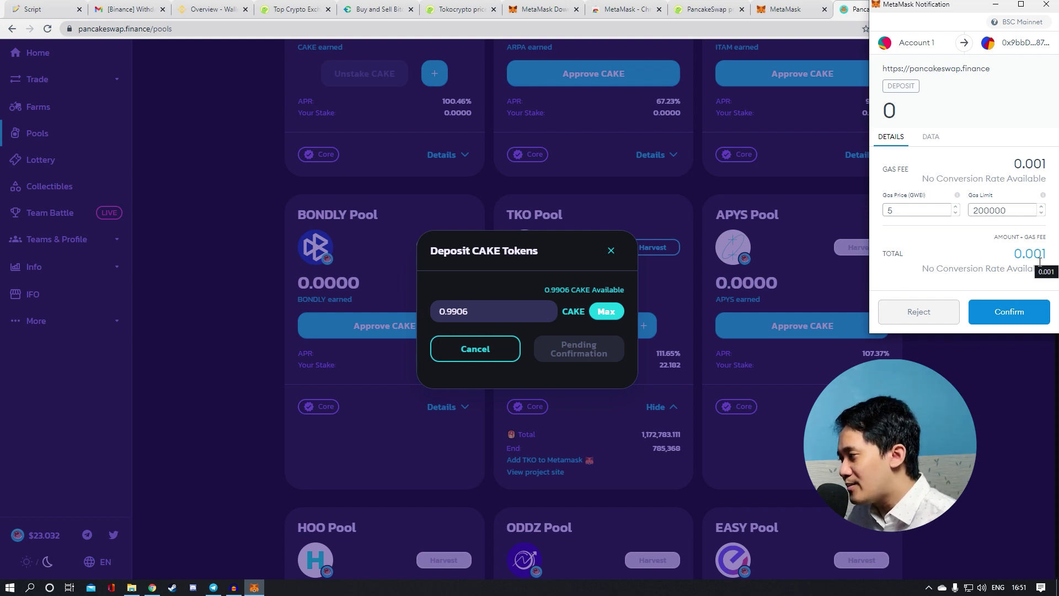
{"action": "left_click", "coordinate": [1017, 314]}
{"action": "left_click_drag", "start_coordinate": [504, 265], "coordinate": [561, 266]}
{"action": "left_click", "coordinate": [564, 267]}
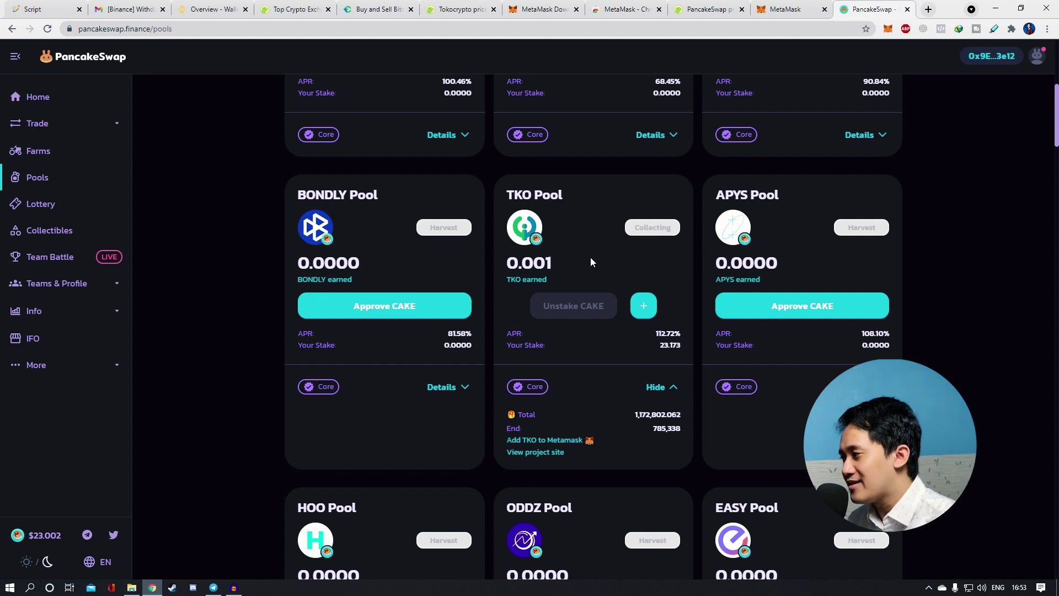
Step: Check the TKO balance in the MetaMask assets and the staked CAKE amount in PancakeSwap's TKO Pool
{"action": "left_click", "coordinate": [793, 9]}
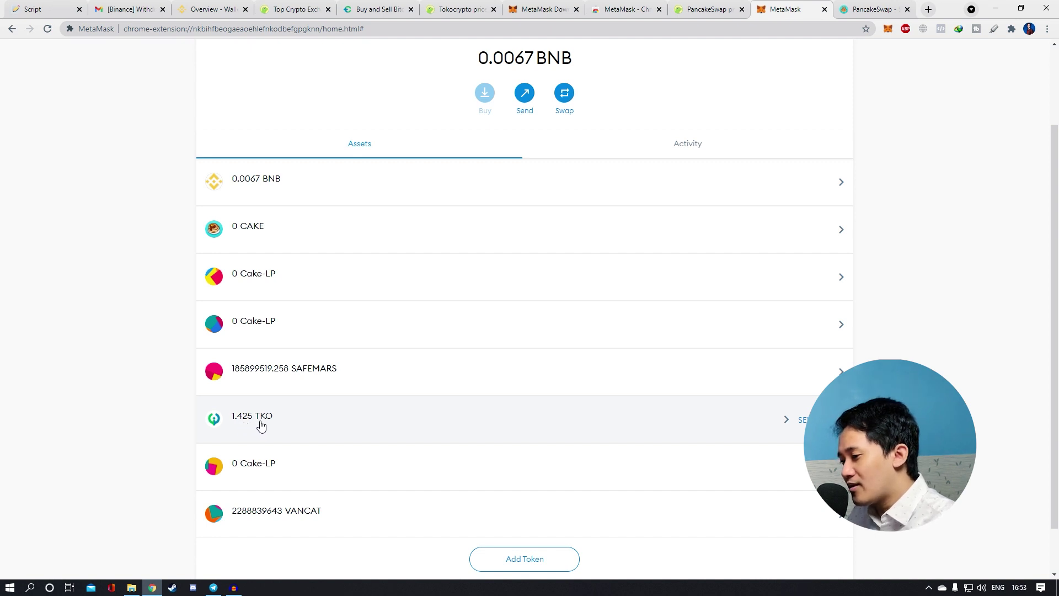
{"action": "key", "text": "ctrl+Tab"}
{"action": "left_click_drag", "start_coordinate": [682, 345], "coordinate": [663, 346]}
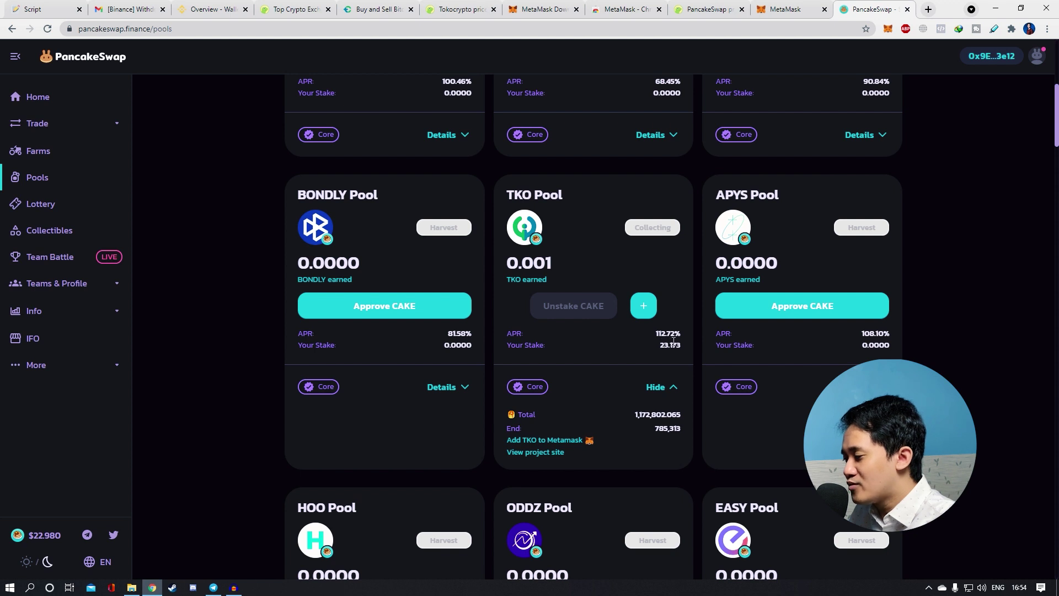
{"action": "triple_click", "coordinate": [674, 346]}
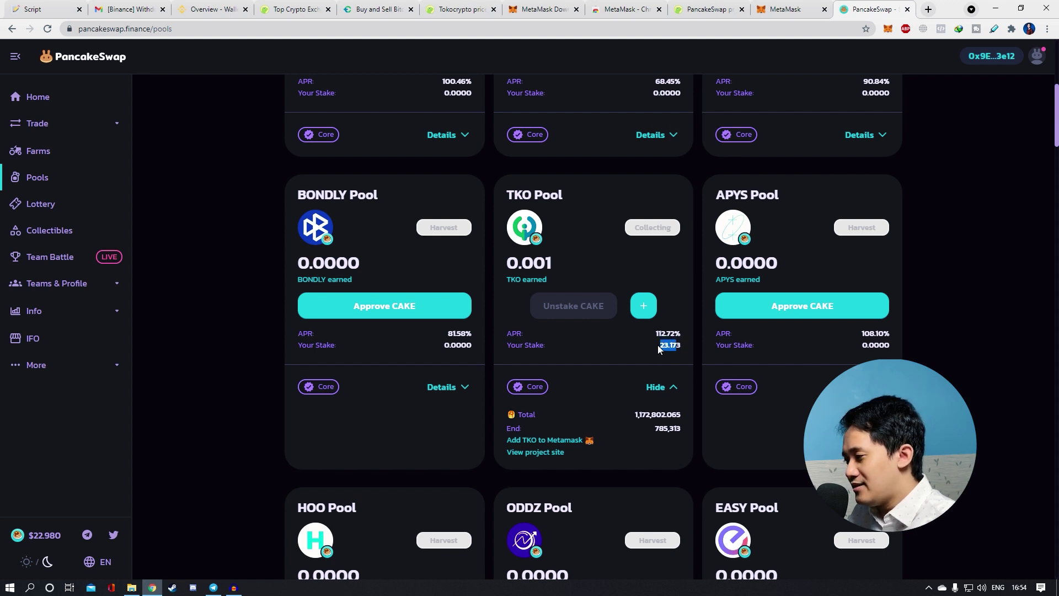
{"action": "left_click", "coordinate": [667, 344]}
{"action": "triple_click", "coordinate": [666, 342]}
{"action": "left_click", "coordinate": [684, 356]}
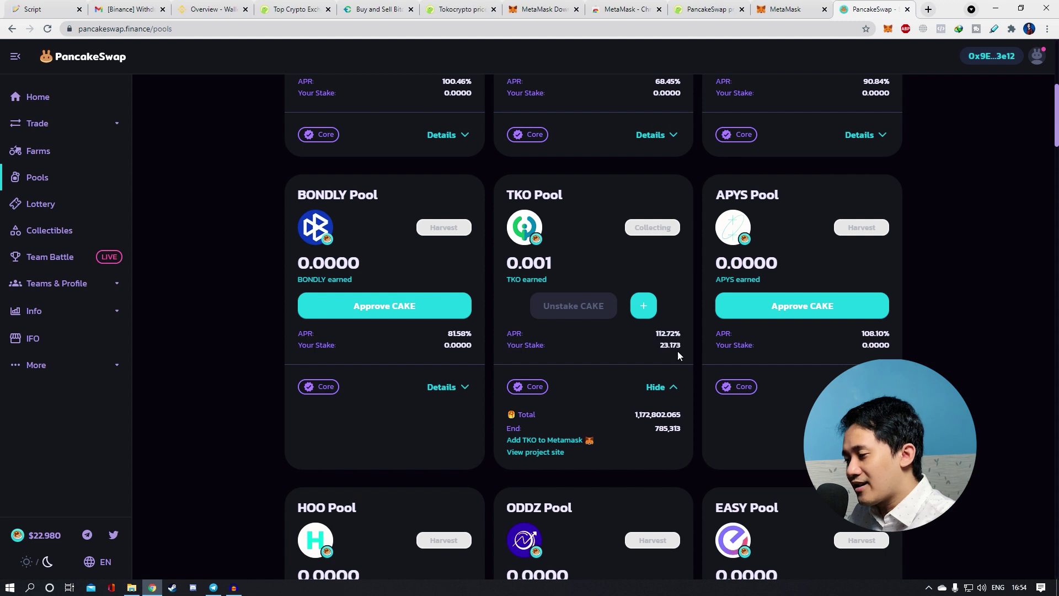